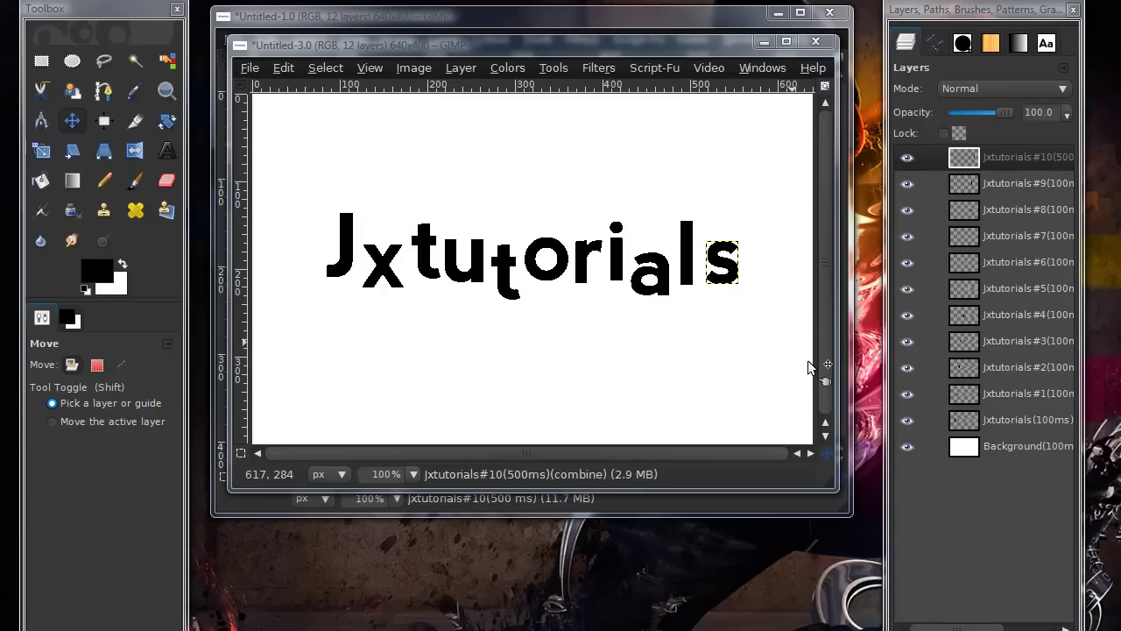
Preview the finished 12-frame Jxtutorials text animation in Animation Playback.
click(602, 70)
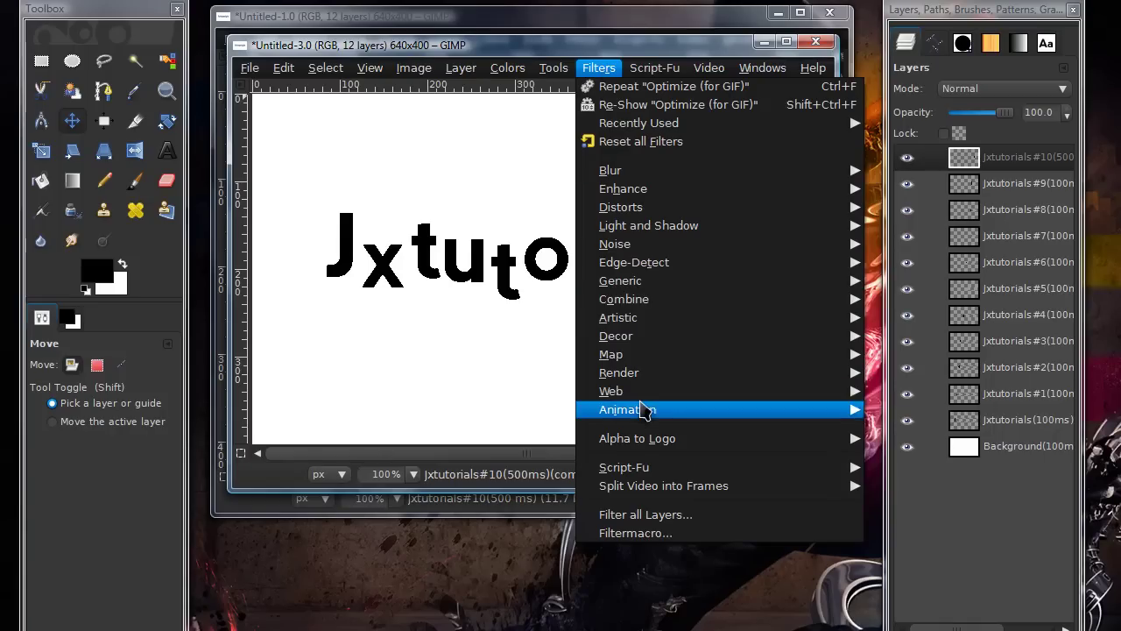
mouse_move(644, 408)
click(902, 572)
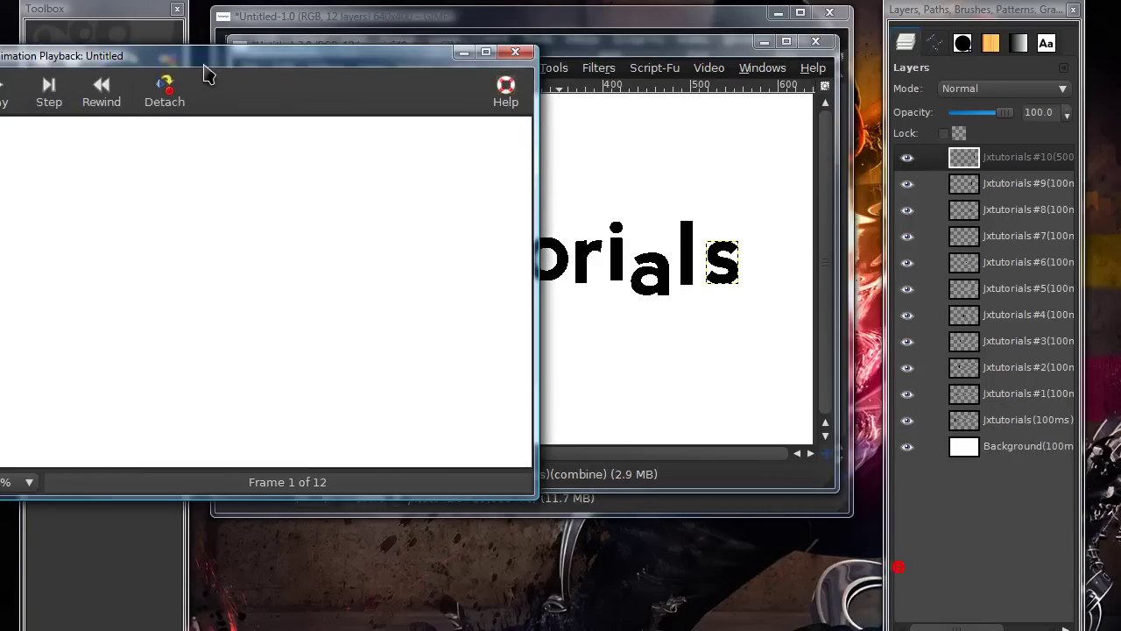
drag(205, 75, 315, 68)
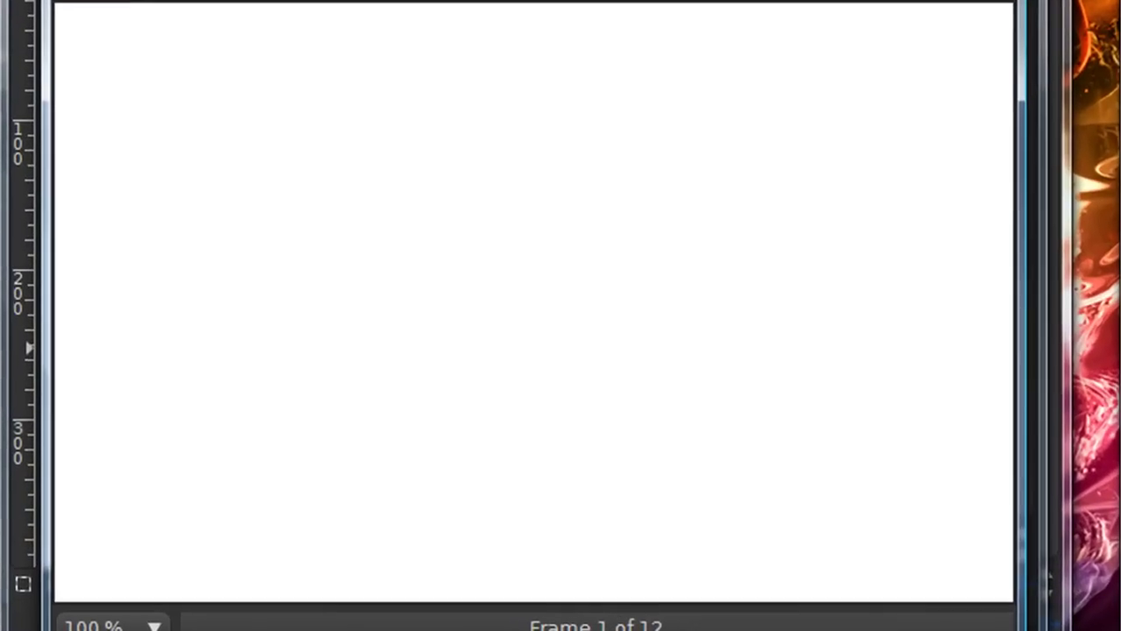
key(space)
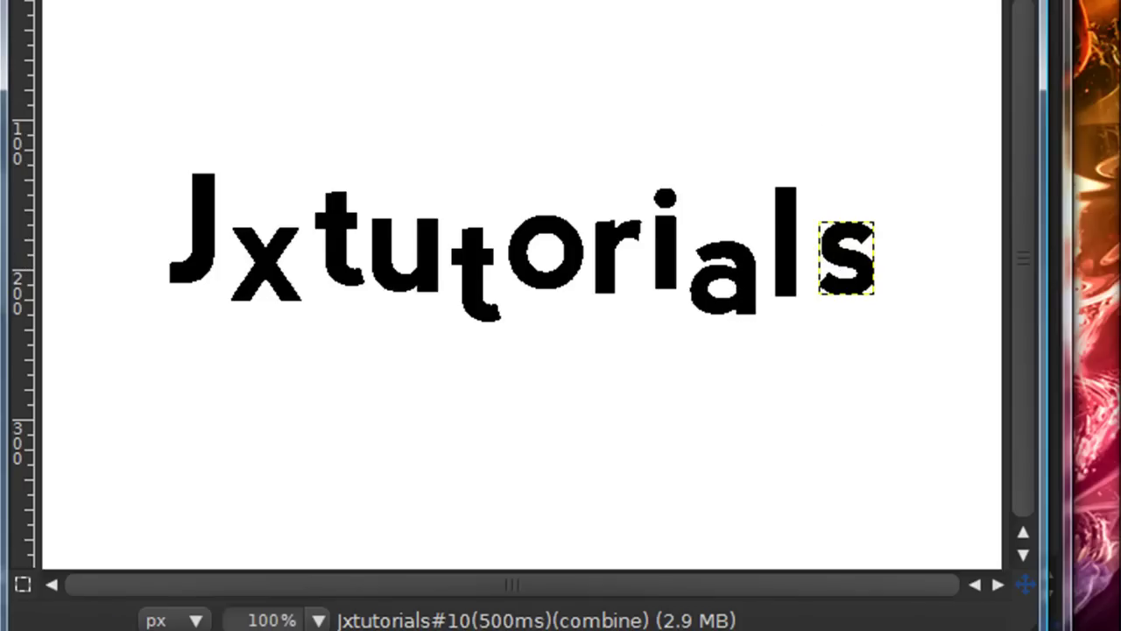
Close the finished example image and create a new blank 640×400 image.
key(ctrl+w)
click(536, 405)
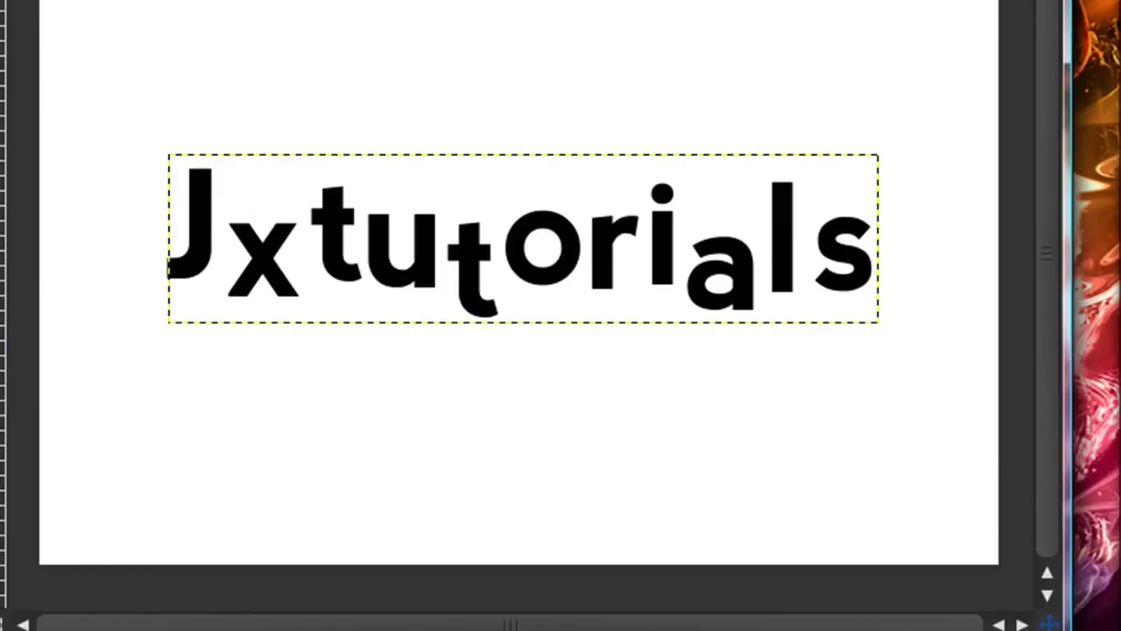
key(alt+f)
key(ctrl+n)
click(847, 154)
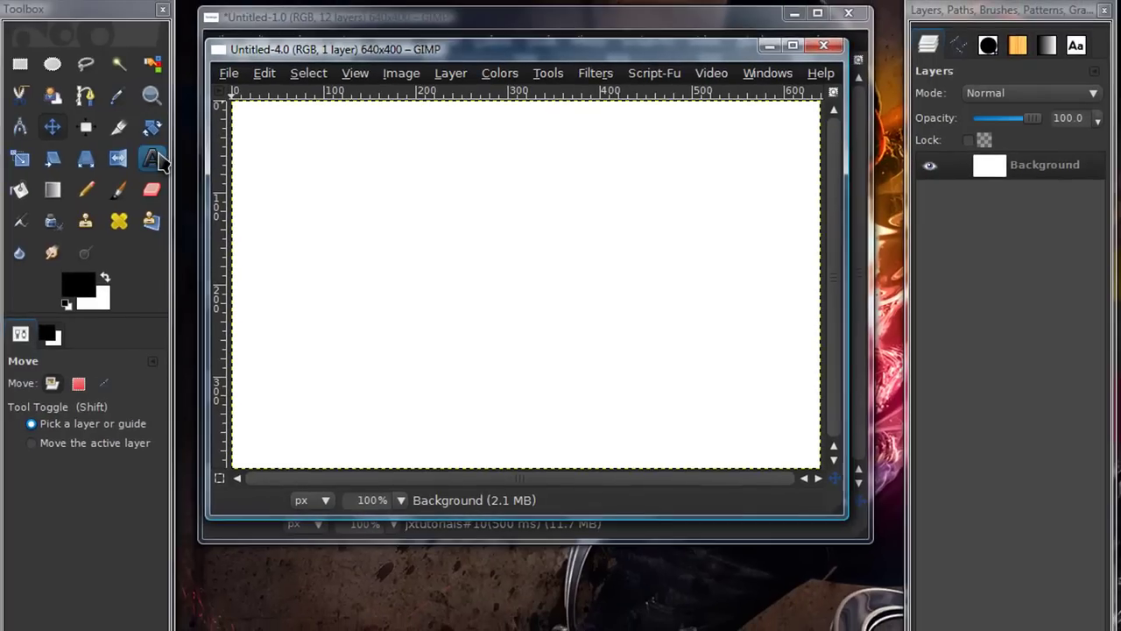
Add the text "Jxtutorials" in Nevis Bold at 100 px to the canvas.
click(151, 158)
click(392, 241)
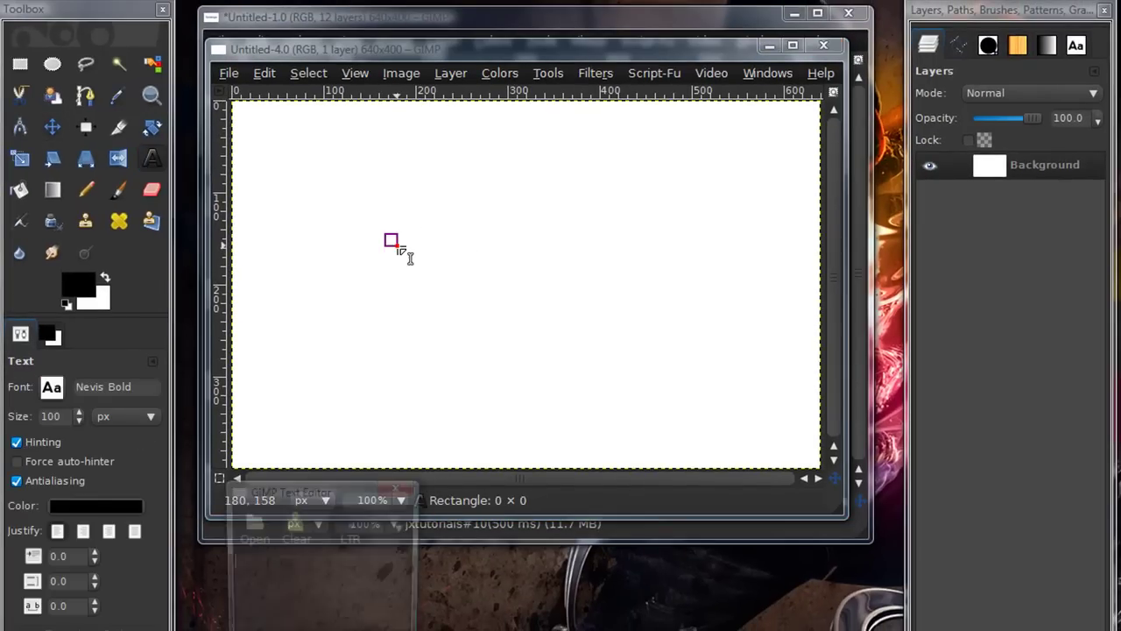
text(Jxtutoria)
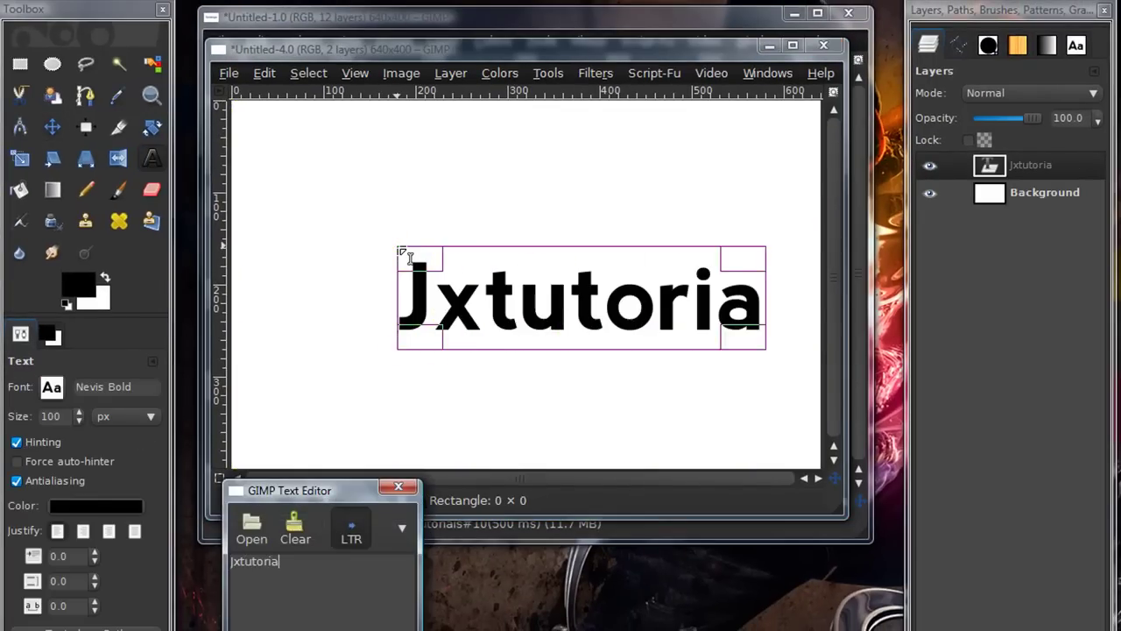
text(ls)
Align the Jxtutorials text layer to the canvas center both horizontally and vertically.
click(51, 131)
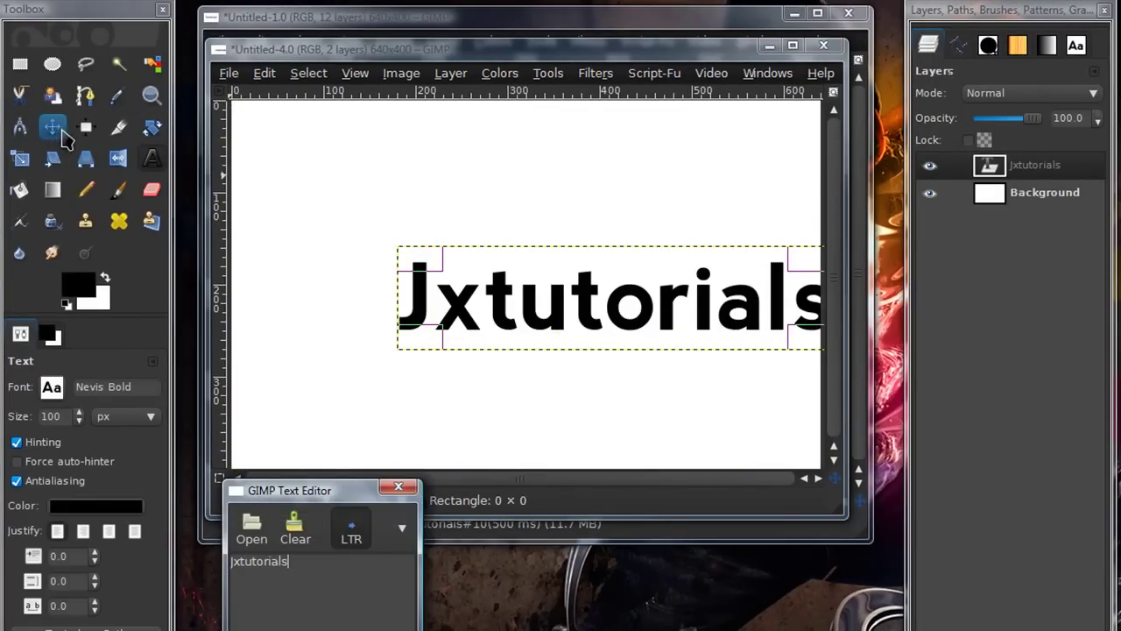
click(86, 127)
click(443, 337)
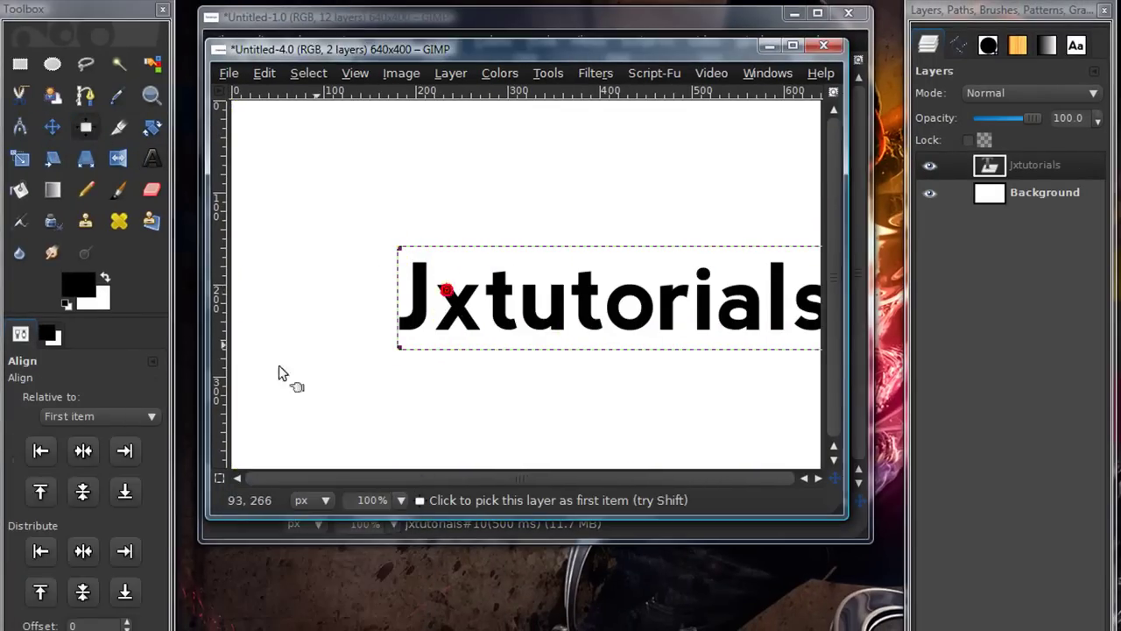
click(84, 454)
click(84, 491)
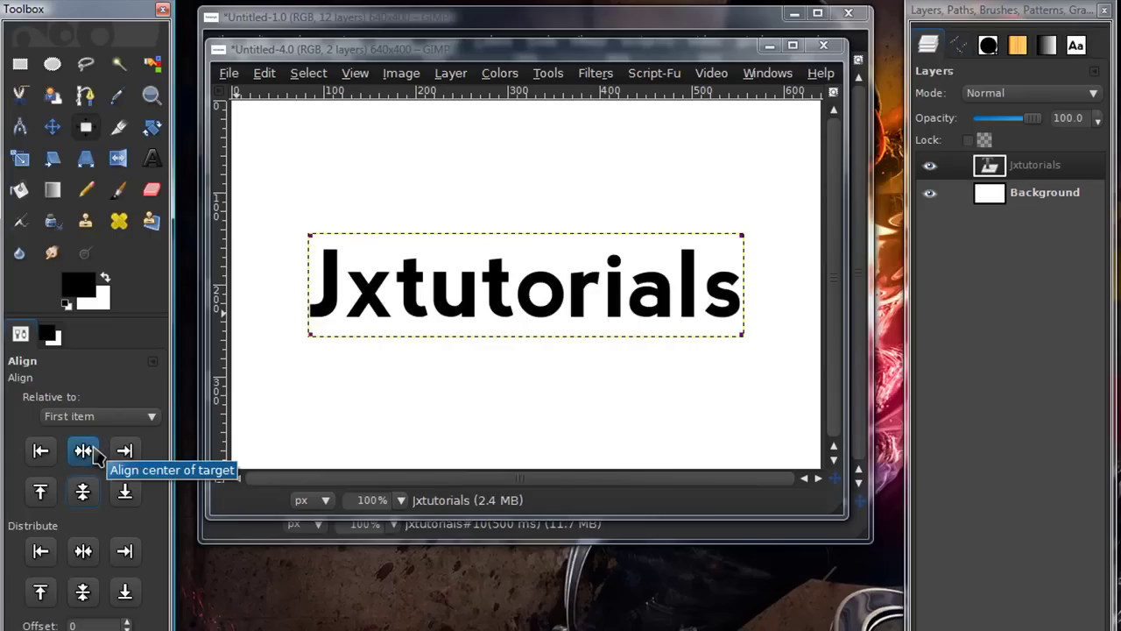
click(85, 491)
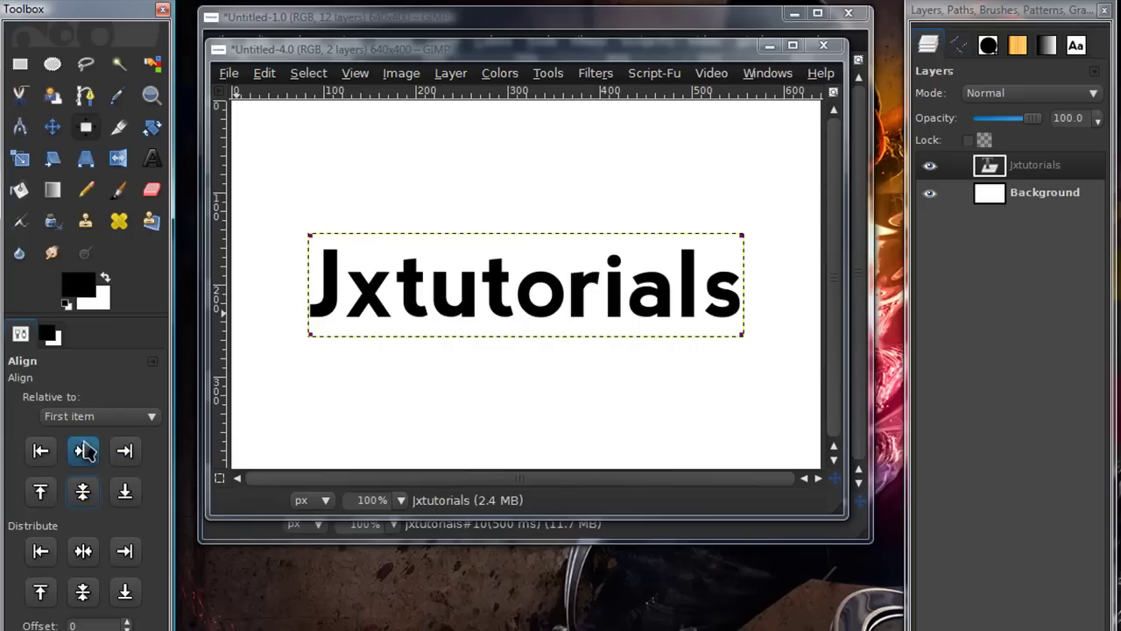
click(85, 449)
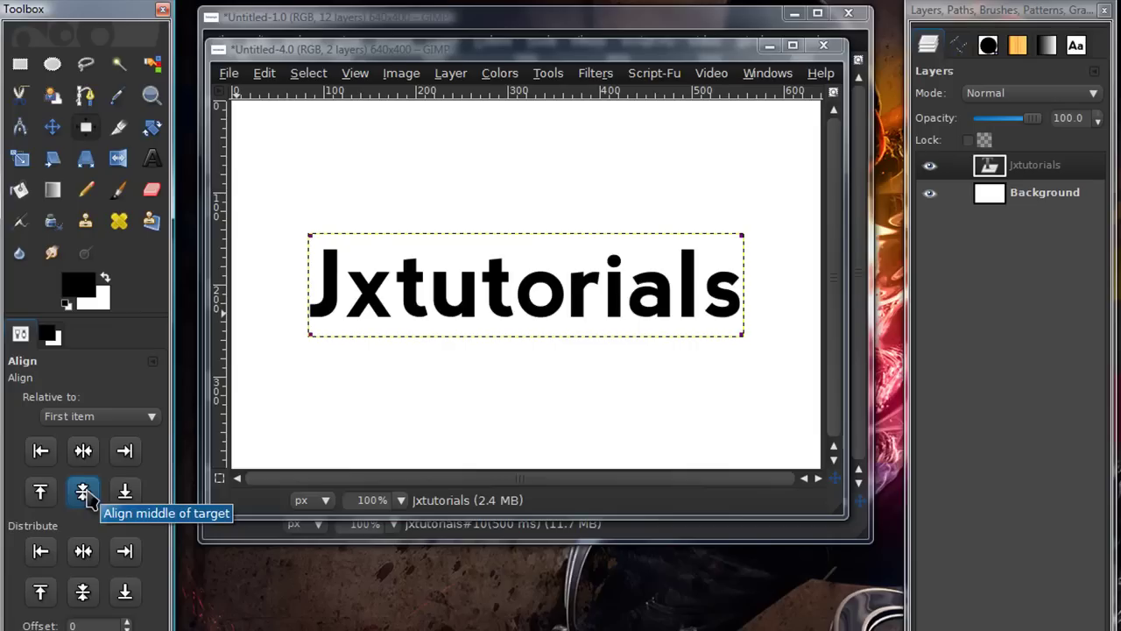
Minimize the older 12-layer image and reposition the new image's window and the Layers dock.
click(118, 194)
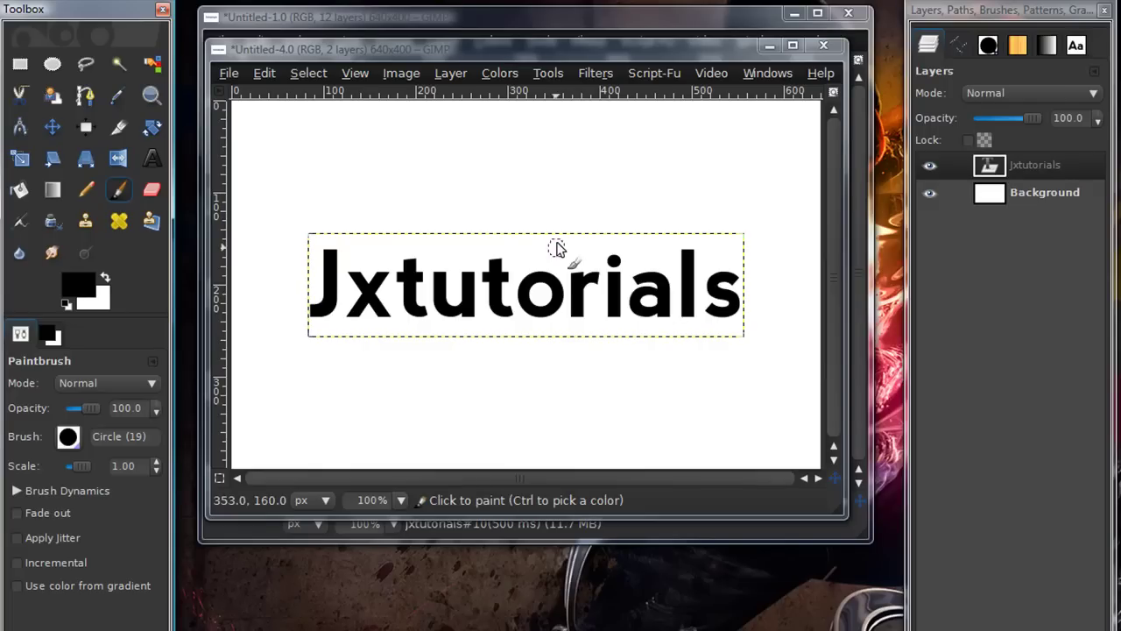
drag(422, 46, 424, 40)
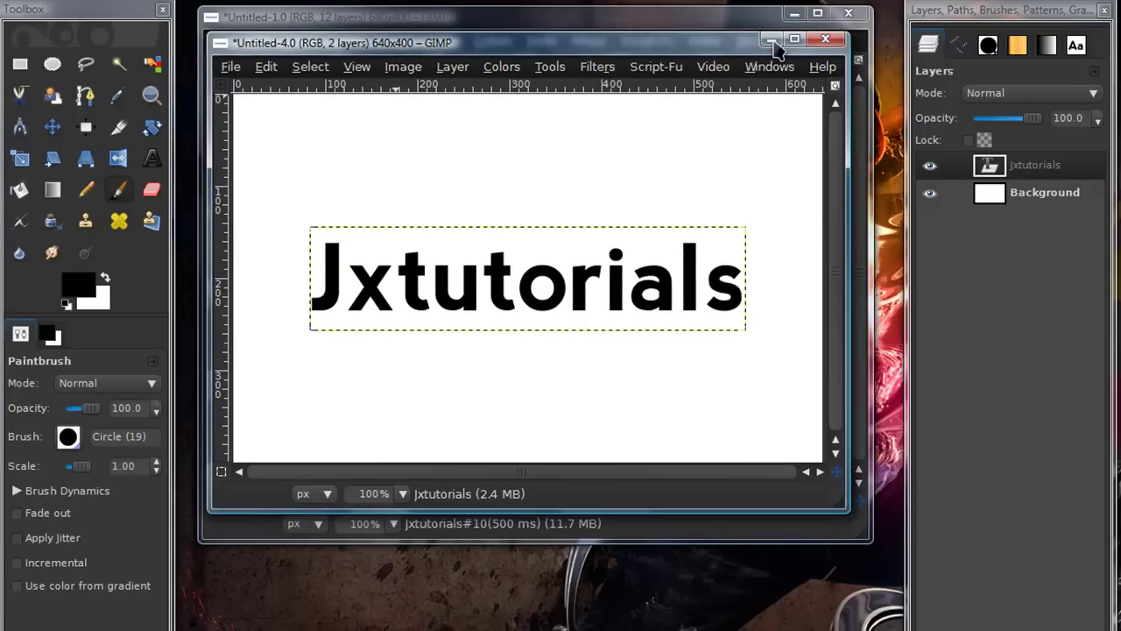
click(793, 14)
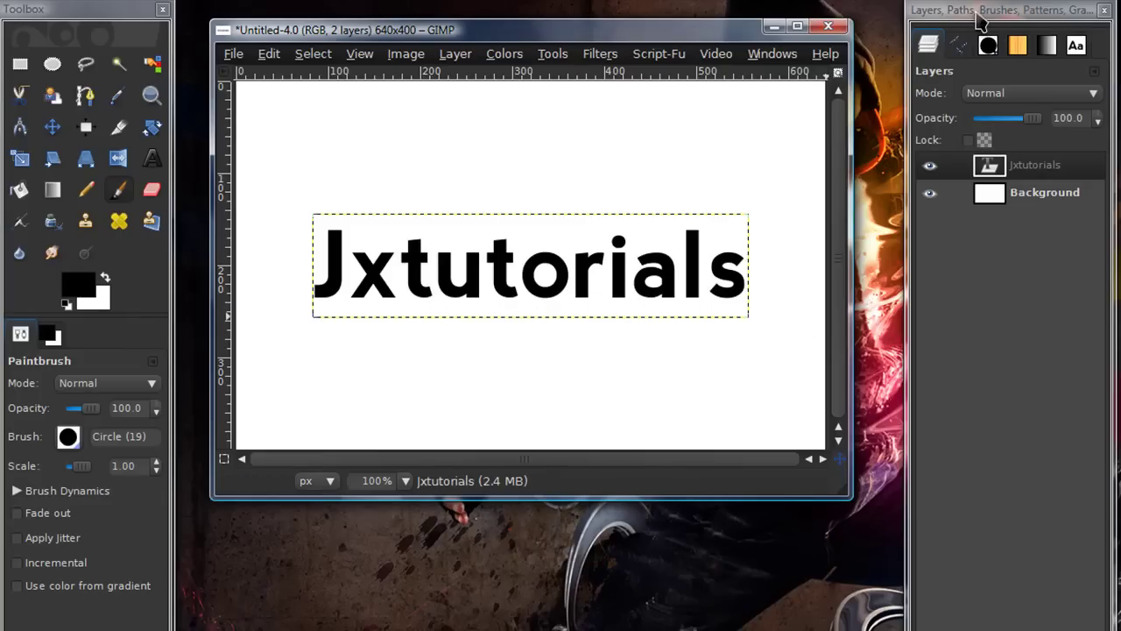
drag(981, 13, 951, 5)
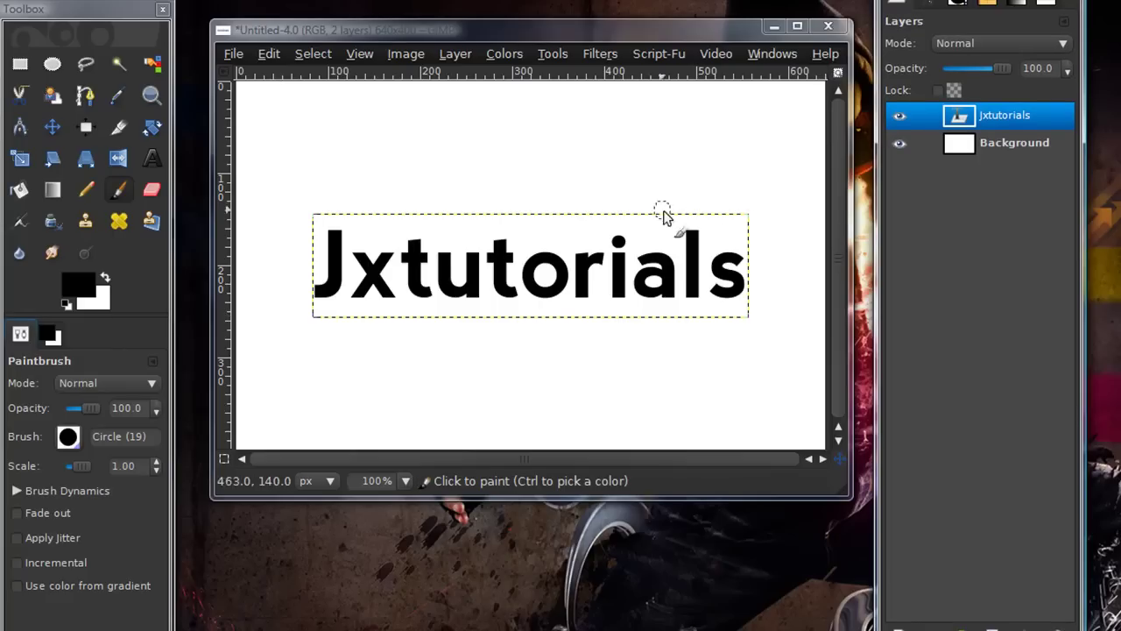
Duplicate the Jxtutorials text layer ten times so that each letter has its own copy.
key(shift+ctrl+d)
key(shift+ctrl+d)
key(shift+ctrl+d)
key(shift+ctrl+d)
key(shift+ctrl+d)
key(shift+ctrl+d)
key(shift+ctrl+d)
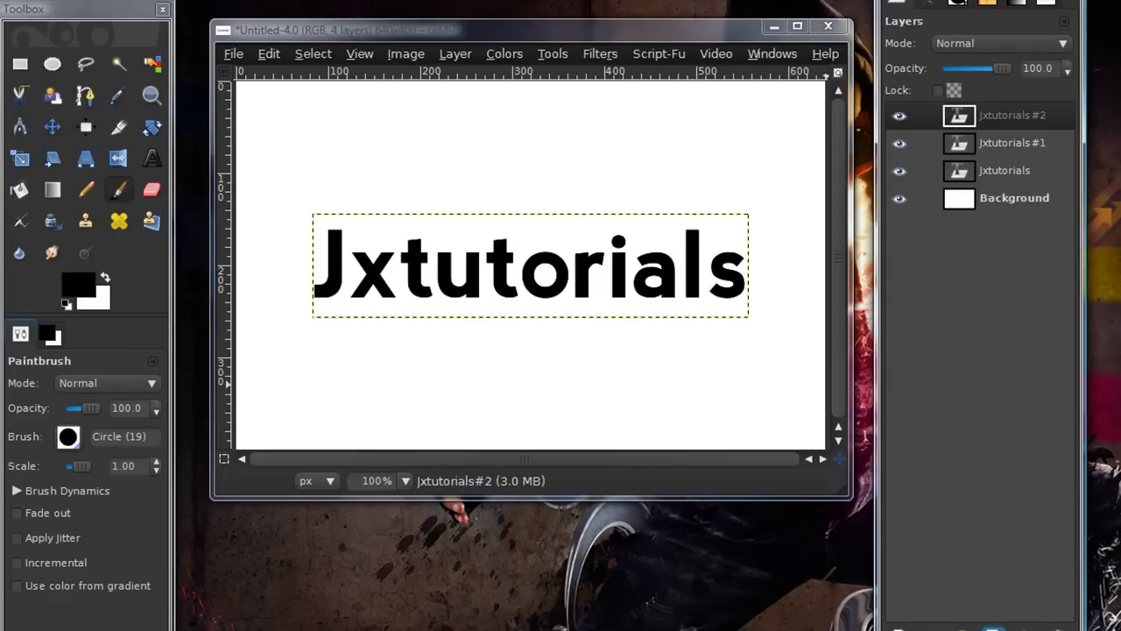
key(shift+ctrl+d)
key(shift+ctrl+d)
key(shift+ctrl+d)
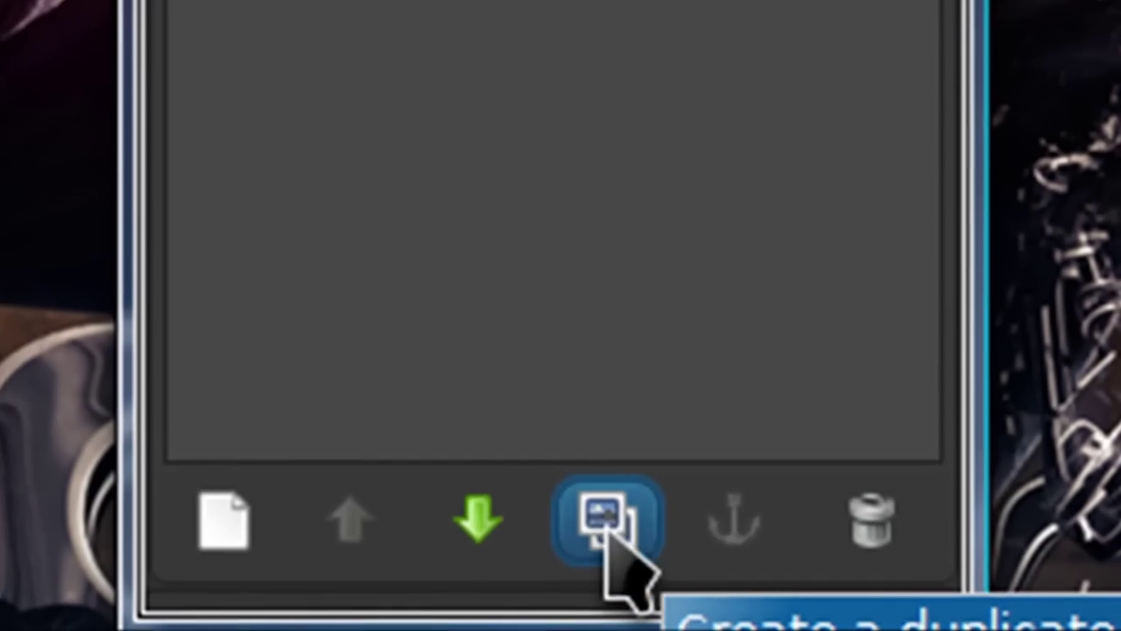
click(598, 521)
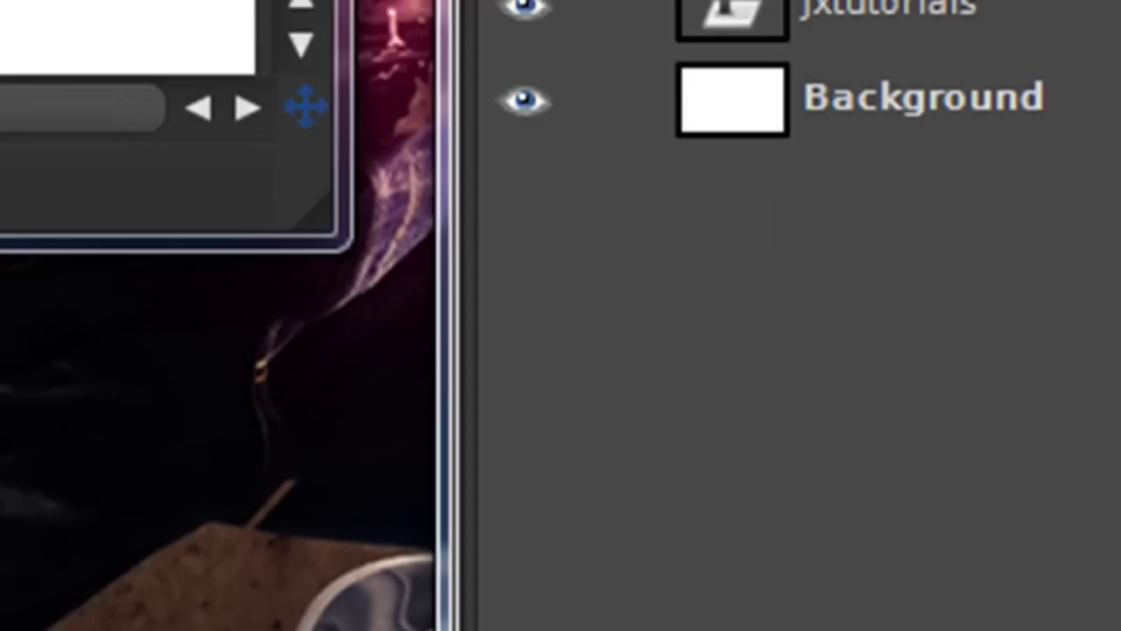
click(279, 3)
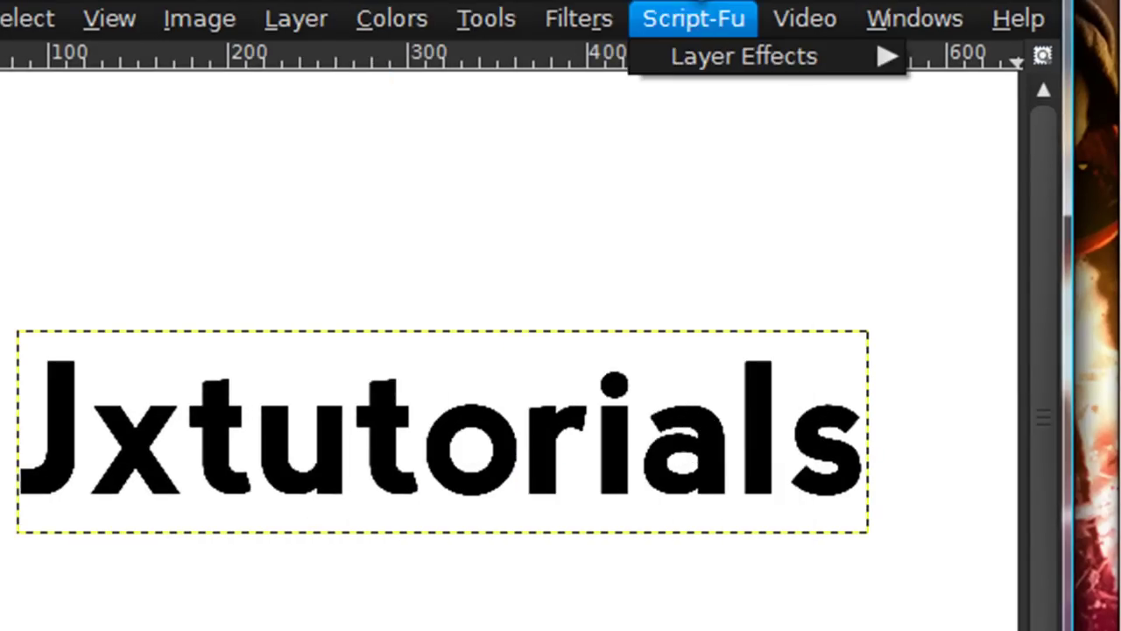
Hide the ten duplicate text layers, Jxtutorials#1 through Jxtutorials#10.
click(690, 5)
click(1028, 190)
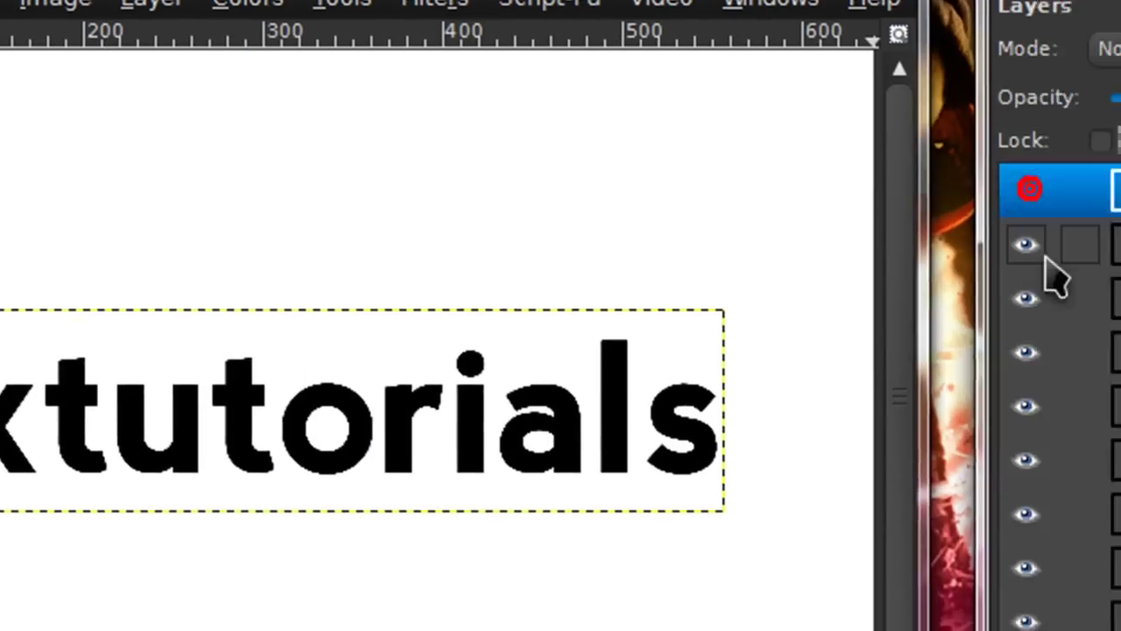
click(1026, 242)
click(1026, 297)
click(1026, 350)
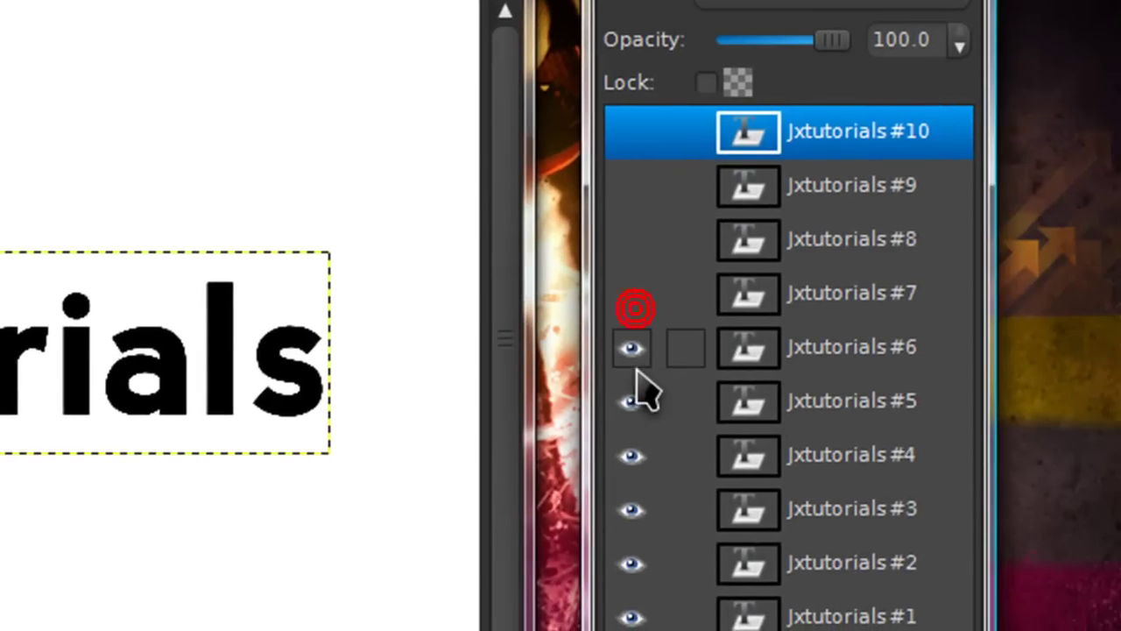
drag(644, 394, 640, 616)
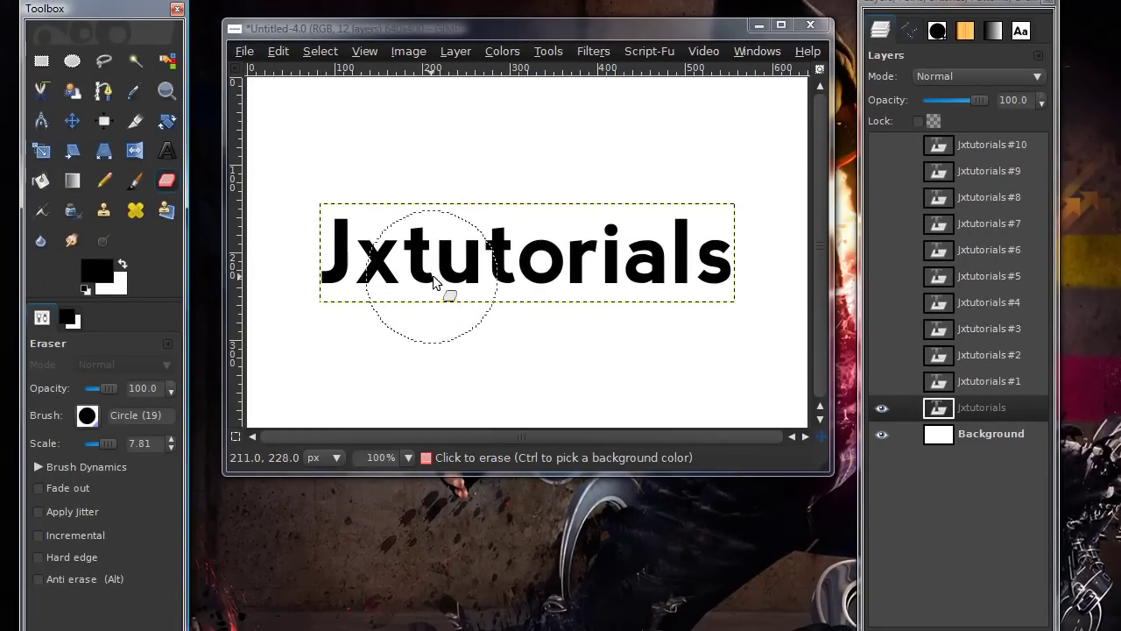
On the original Jxtutorials layer, erase every letter except the J and nudge the J slightly upward.
click(422, 253)
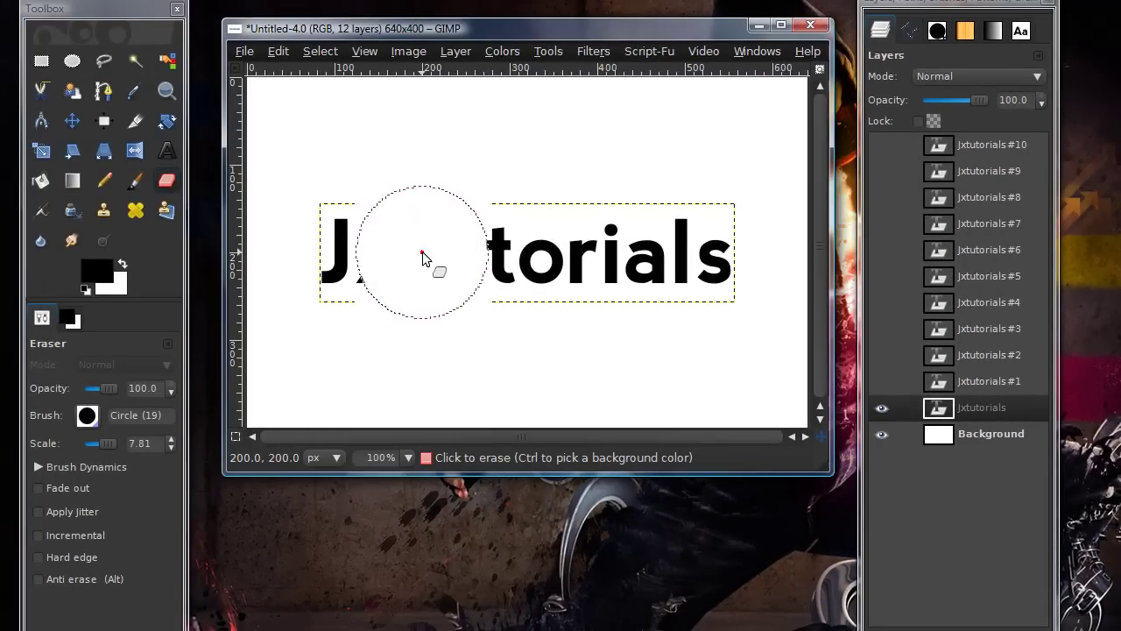
mouse_move(423, 270)
mouse_down()
mouse_move(433, 251)
mouse_move(741, 260)
mouse_up()
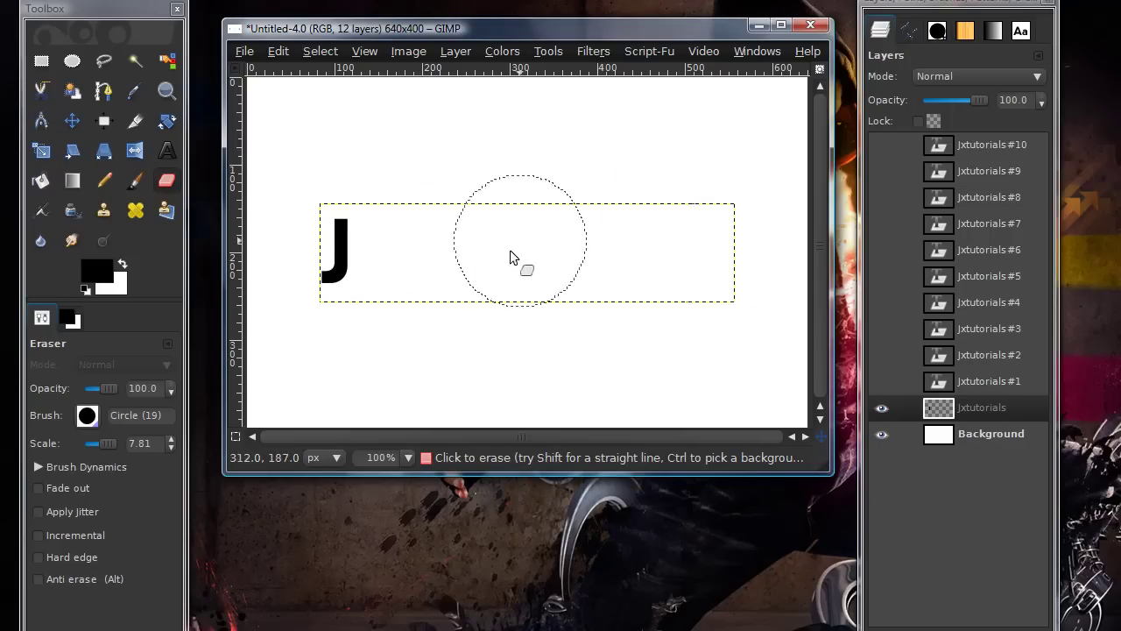
click(72, 122)
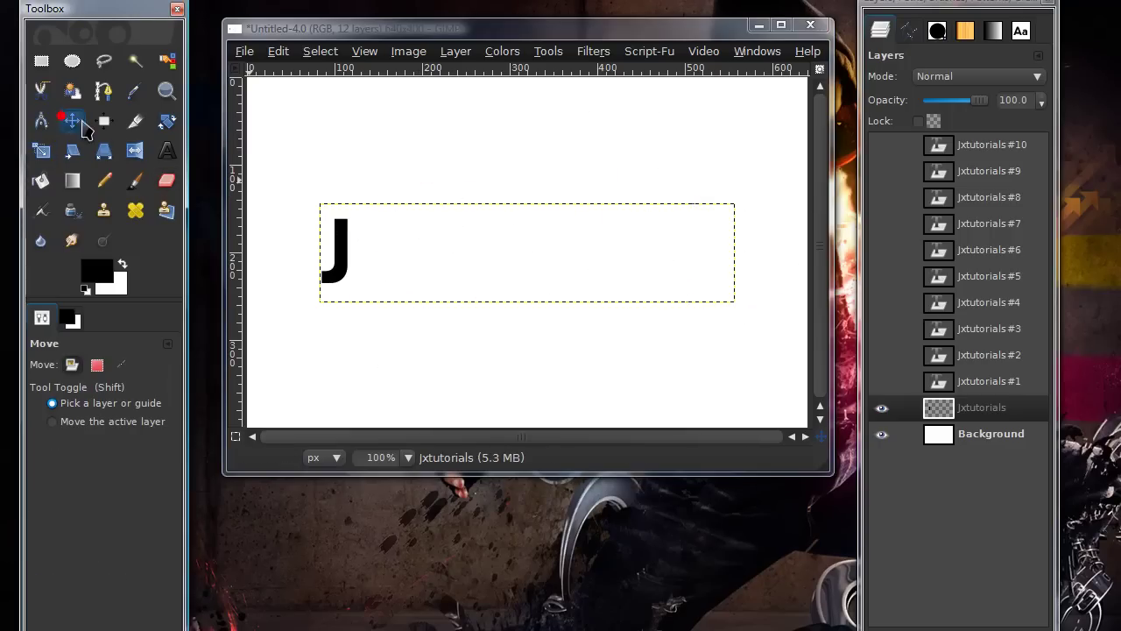
click(335, 248)
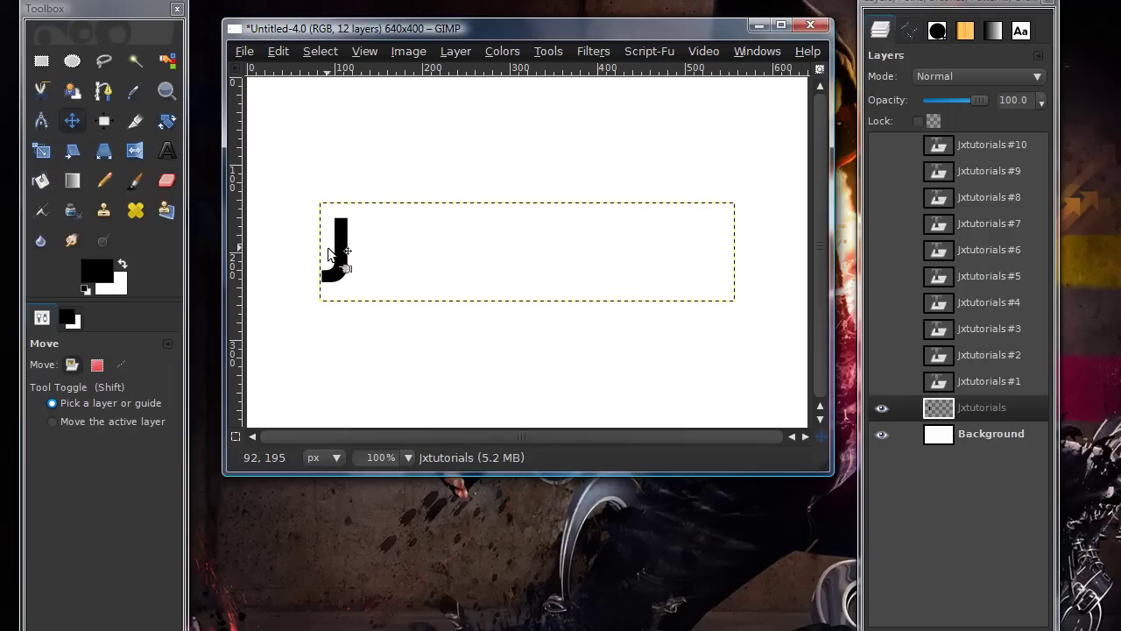
key(Up)
key(Up)
key(Up)
key(Up)
key(Up)
key(Up)
key(Up)
key(Up)
key(Up)
key(Up)
key(Up)
key(Up)
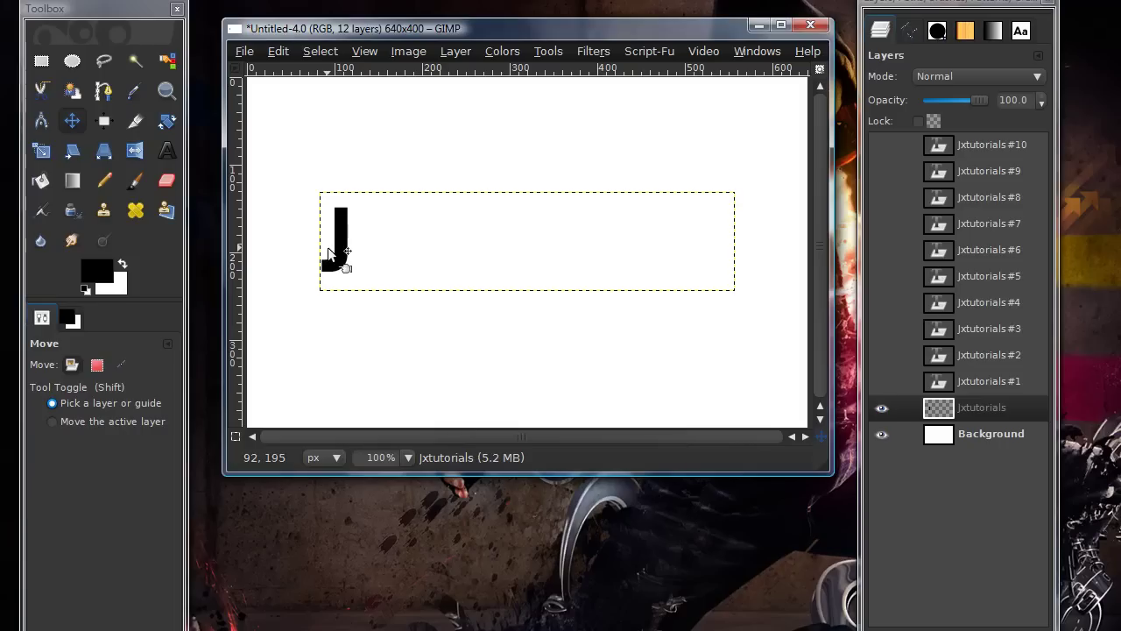
key(Up)
key(Up)
key(Up)
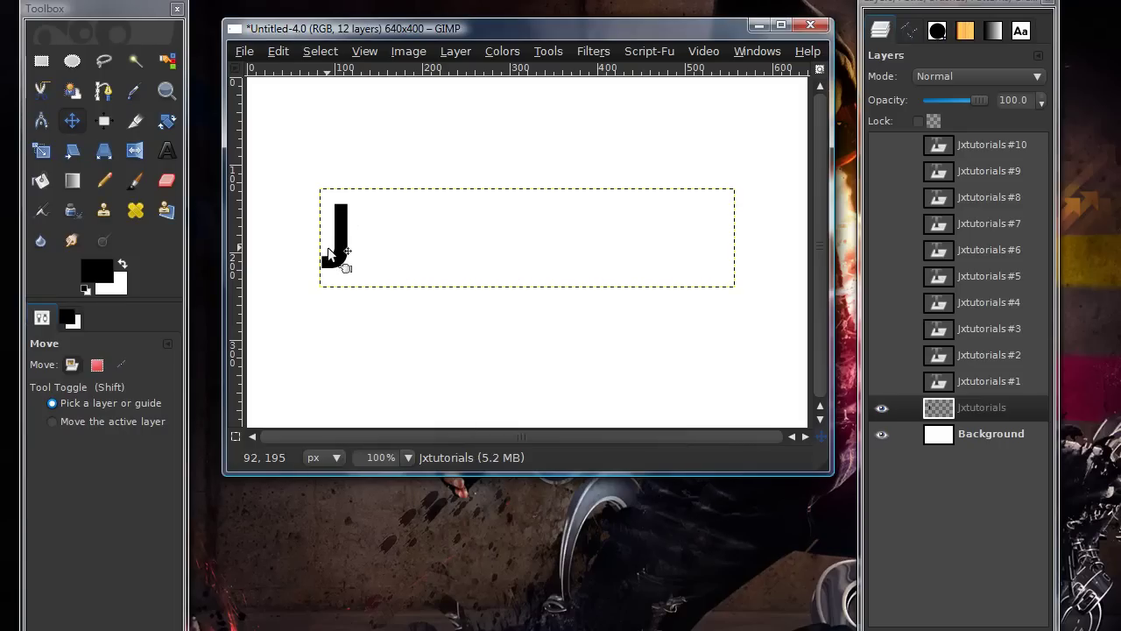
Show the Jxtutorials#1 layer and erase every letter on it except the x.
click(946, 381)
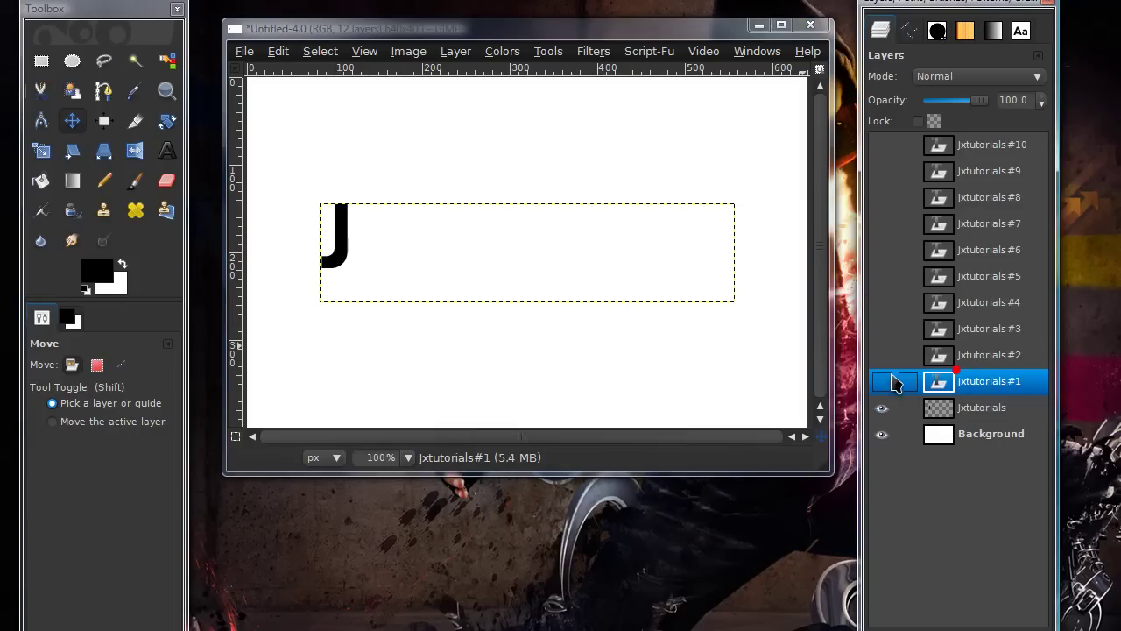
click(882, 381)
click(166, 182)
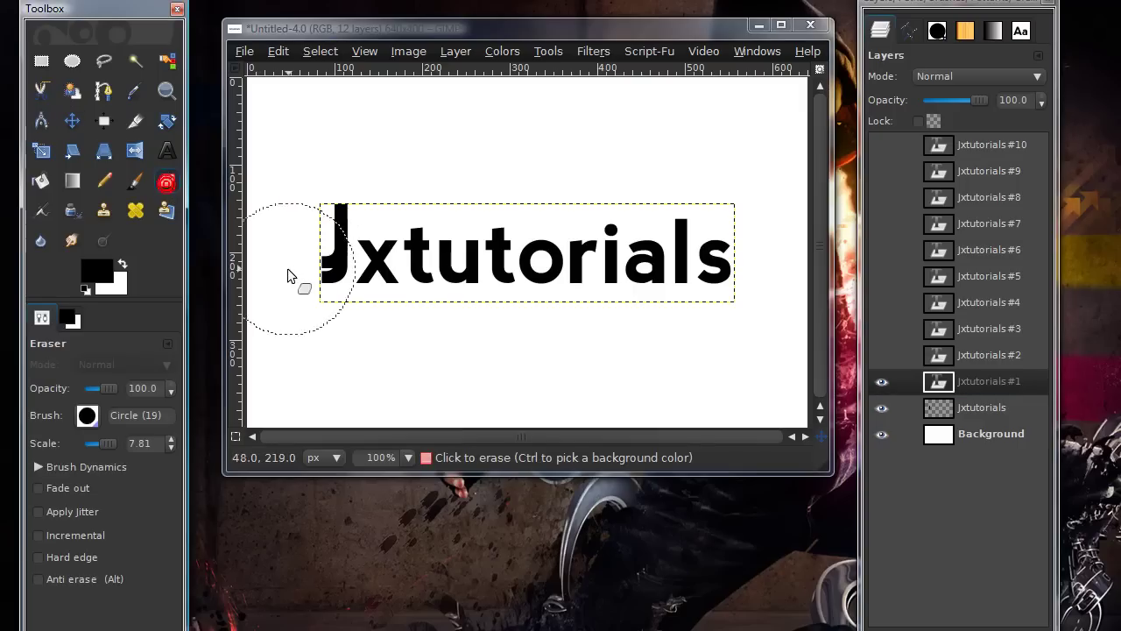
mouse_move(294, 249)
mouse_down()
mouse_move(290, 221)
mouse_move(296, 265)
mouse_up()
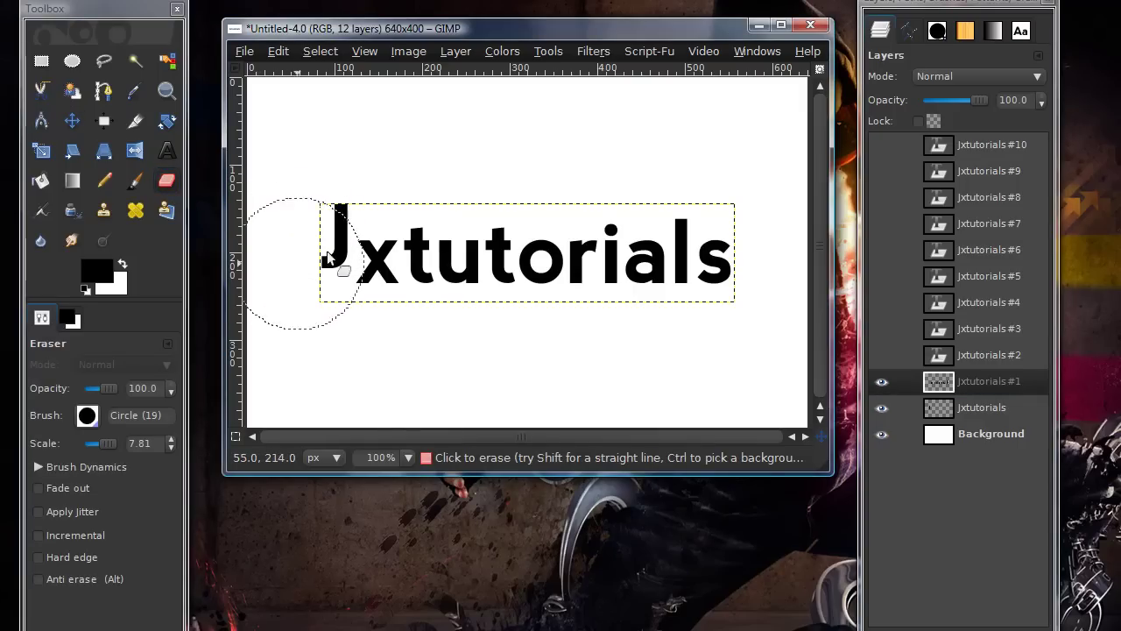
mouse_move(461, 240)
mouse_down()
mouse_move(511, 266)
mouse_move(541, 260)
mouse_move(463, 255)
mouse_move(531, 231)
mouse_move(482, 251)
mouse_move(643, 235)
mouse_move(720, 275)
mouse_up()
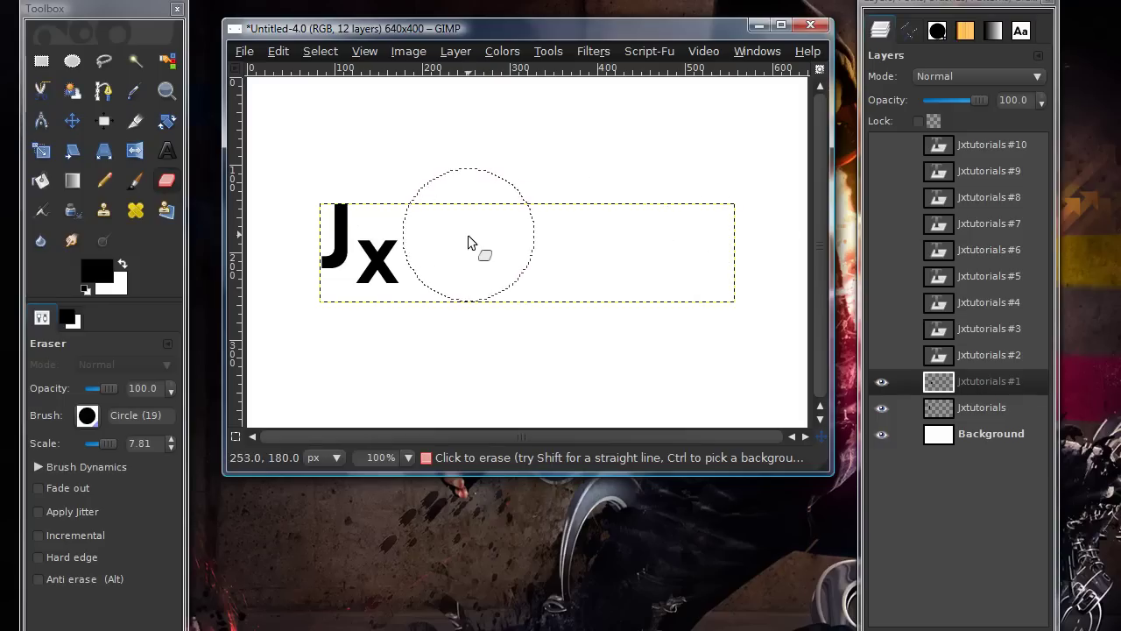
click(465, 237)
Nudge the x on the Jxtutorials#1 layer upward, keeping its baseline slightly below that of the J.
key(m)
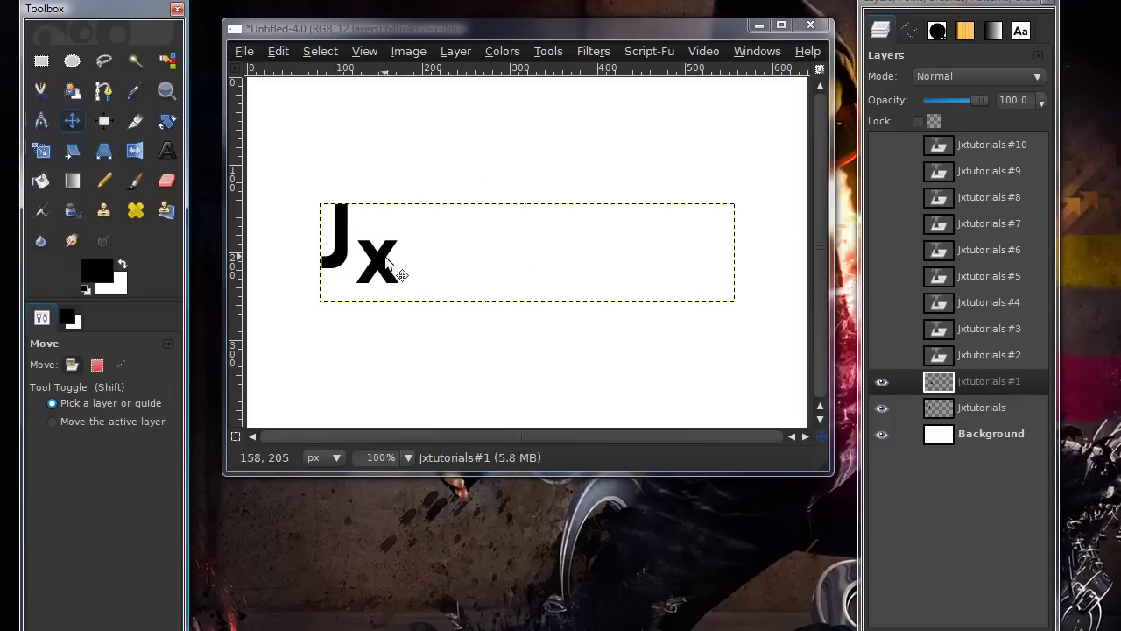
click(386, 256)
key(Up)
key(Up)
key(Up)
key(Up)
key(Up)
key(Up)
key(Up)
key(Up)
key(Up)
key(Up)
key(Up)
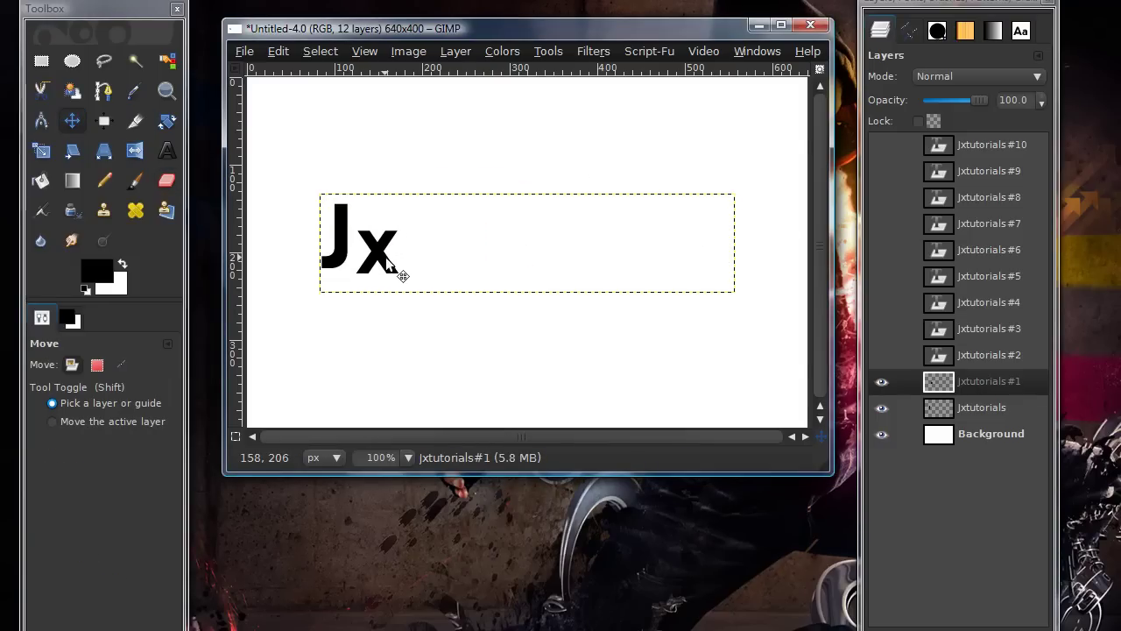
key(Up)
key(Up)
key(Up)
key(Down)
key(Down)
key(Down)
key(Down)
key(Down)
key(Down)
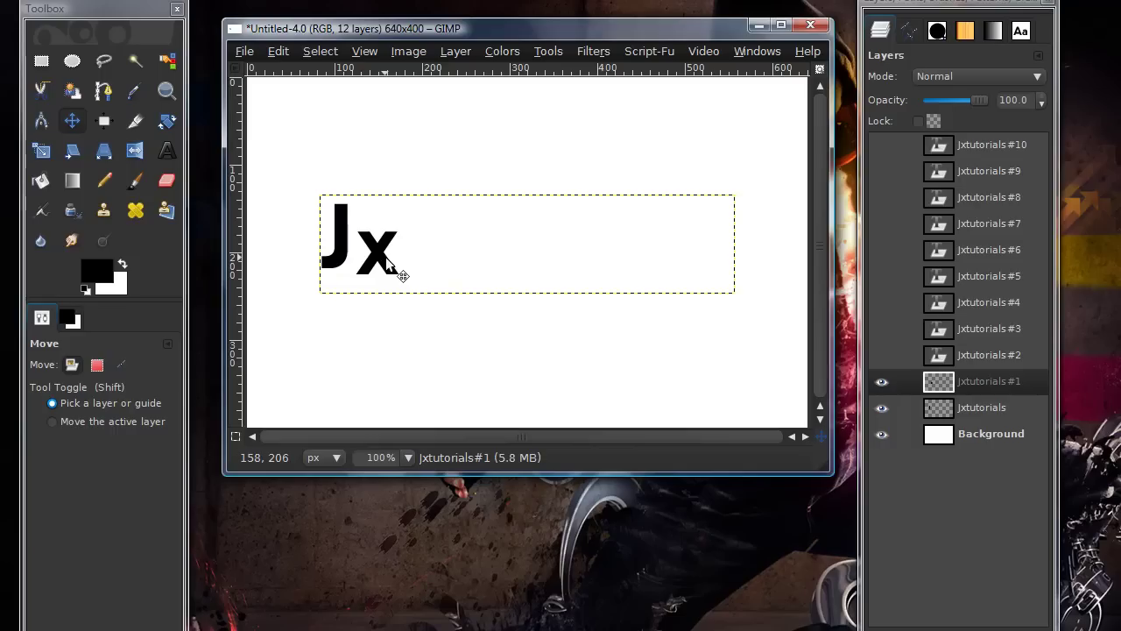
Show the Jxtutorials#2 layer and erase every letter on it except the first t.
click(984, 358)
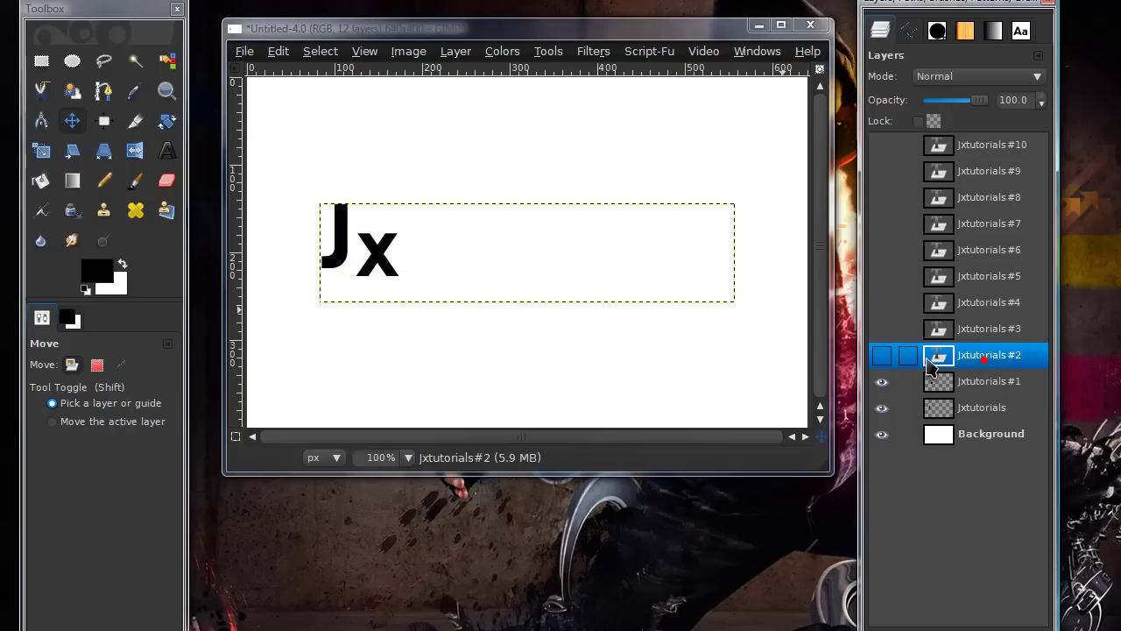
click(881, 357)
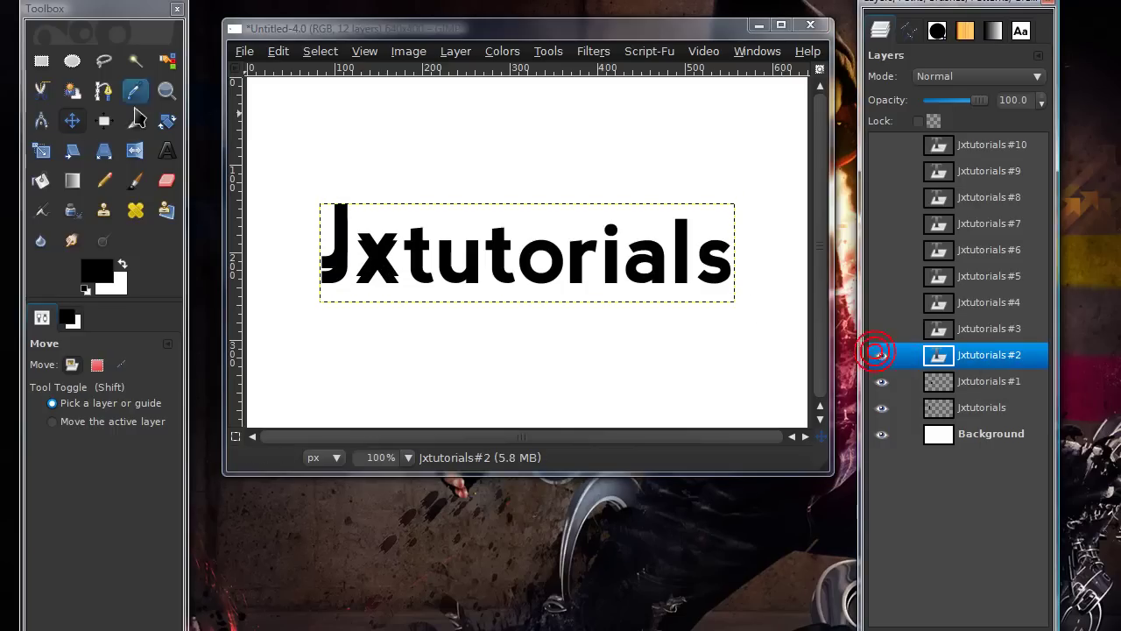
click(168, 182)
click(334, 232)
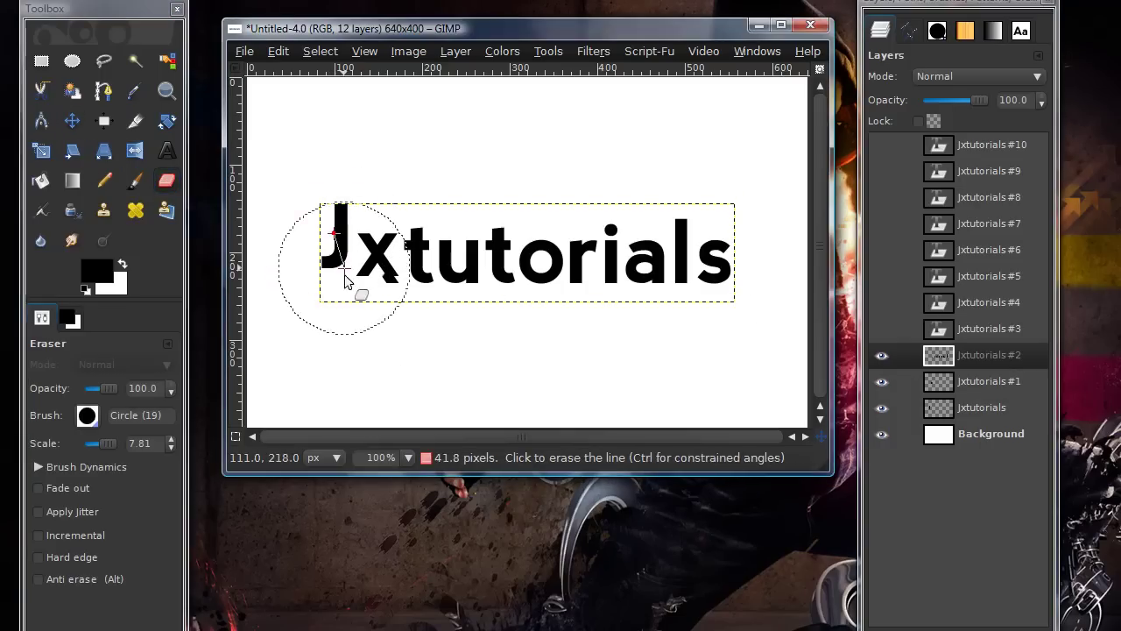
click(504, 259)
shift+click(787, 251)
Move the t on the Jxtutorials#2 layer upward so it sits higher than the x.
click(73, 123)
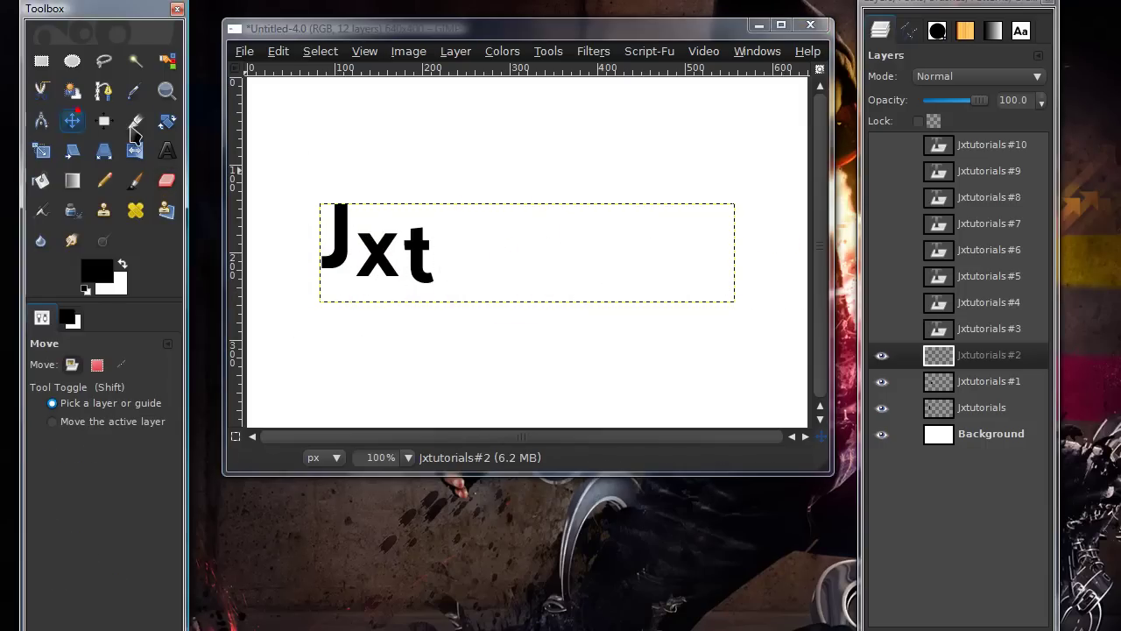
click(408, 249)
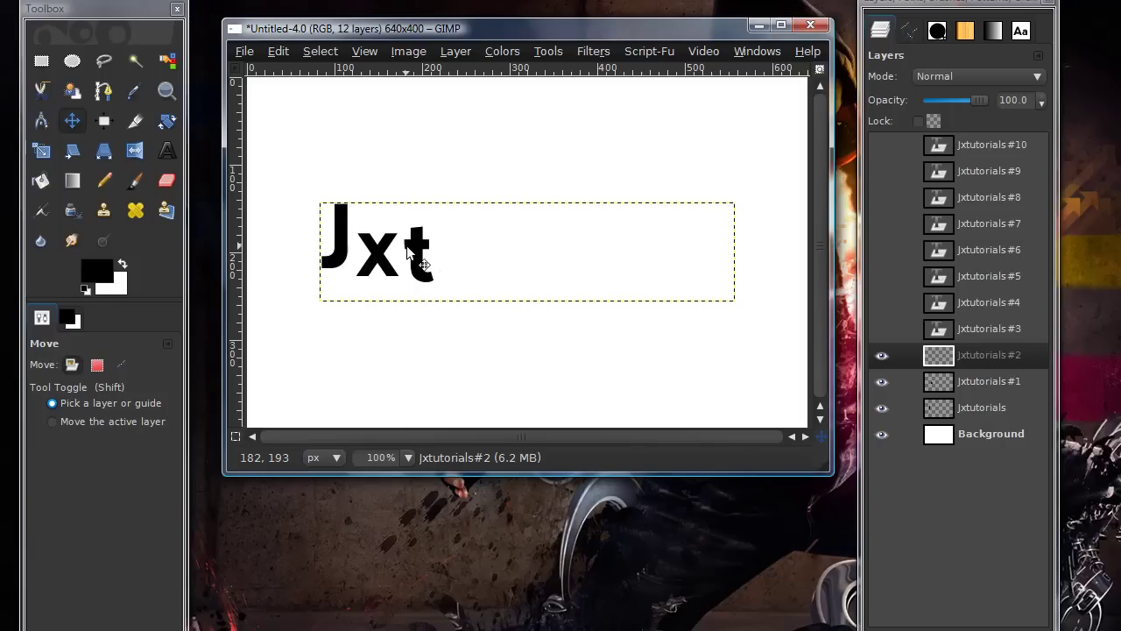
drag(408, 249, 408, 225)
Show the Jxtutorials#3 layer and erase every letter on it except the u.
click(995, 329)
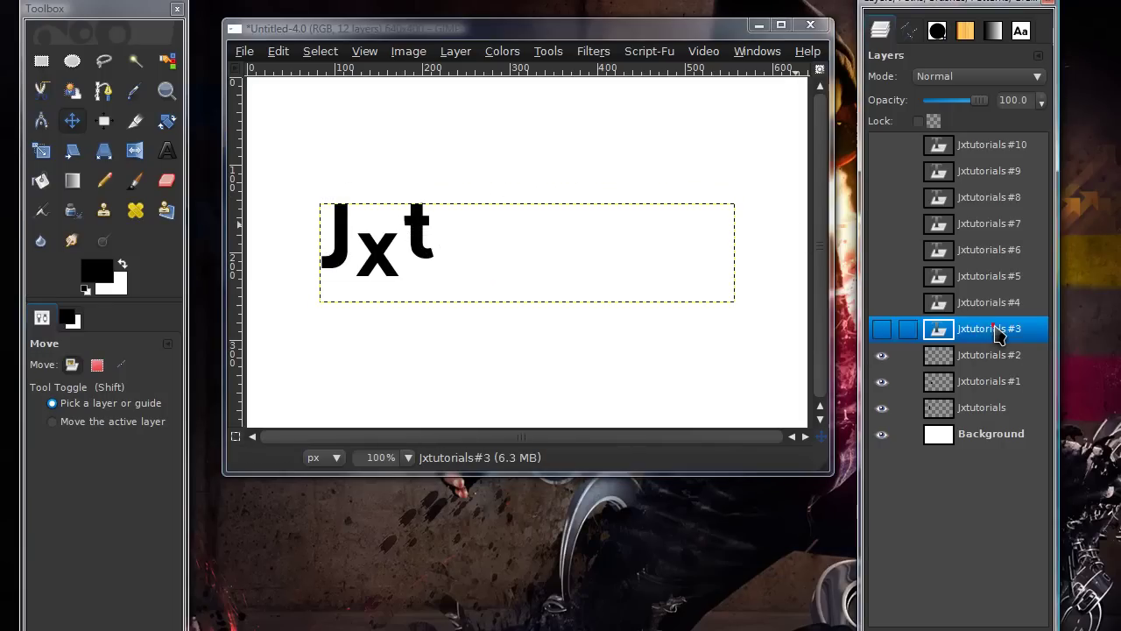
click(880, 331)
click(166, 179)
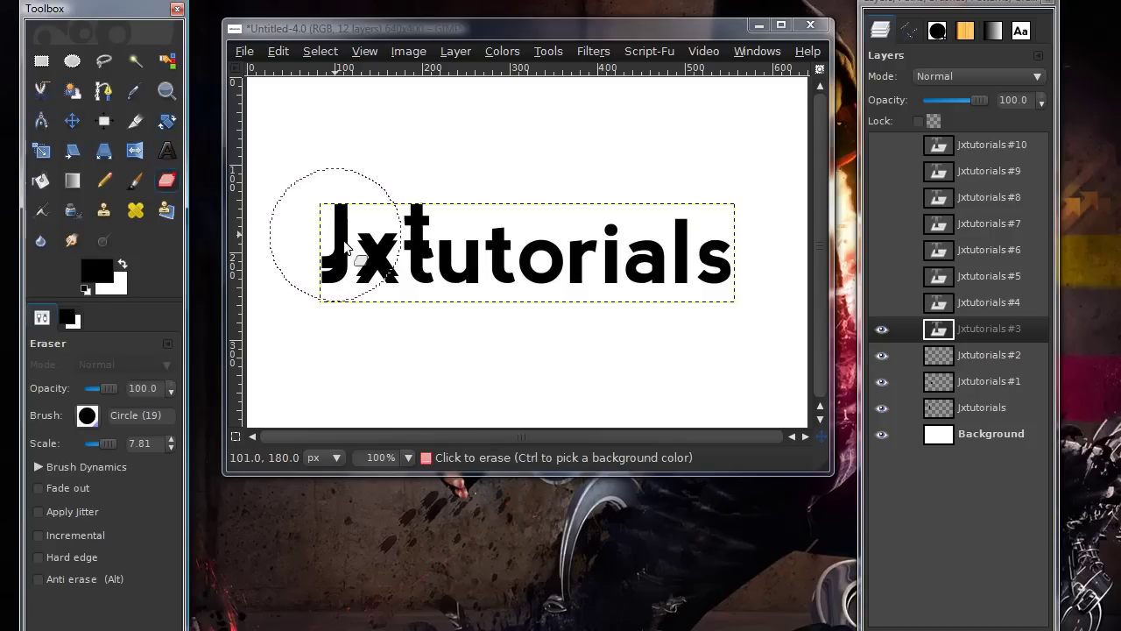
mouse_move(341, 238)
mouse_down()
mouse_move(330, 278)
mouse_move(368, 261)
mouse_up()
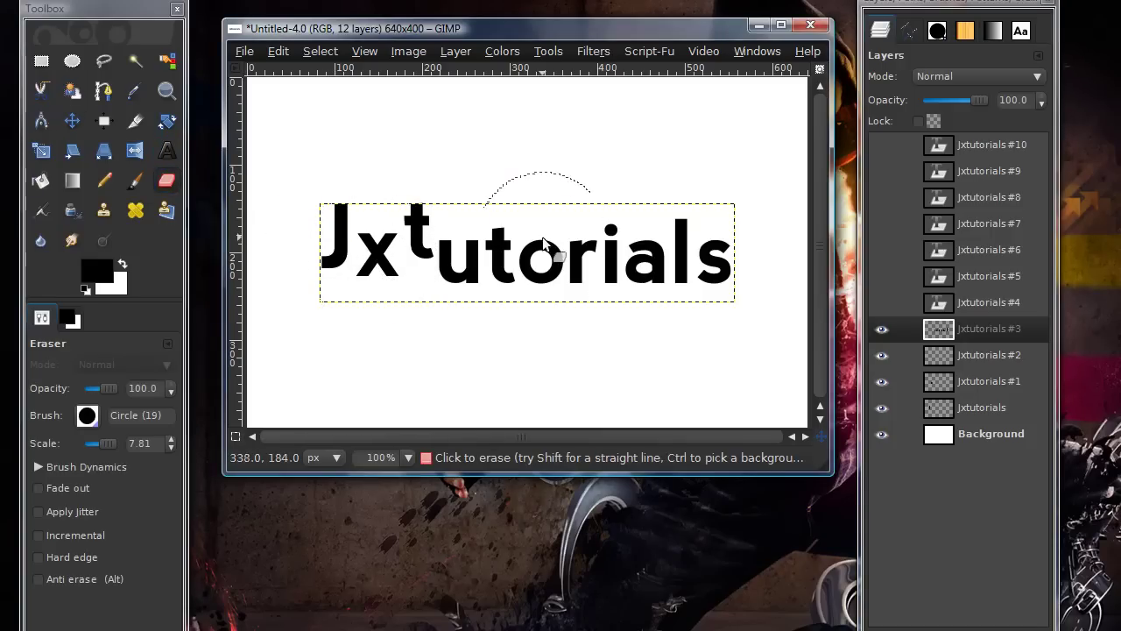
mouse_move(543, 244)
mouse_down()
mouse_move(590, 280)
mouse_move(751, 250)
mouse_up()
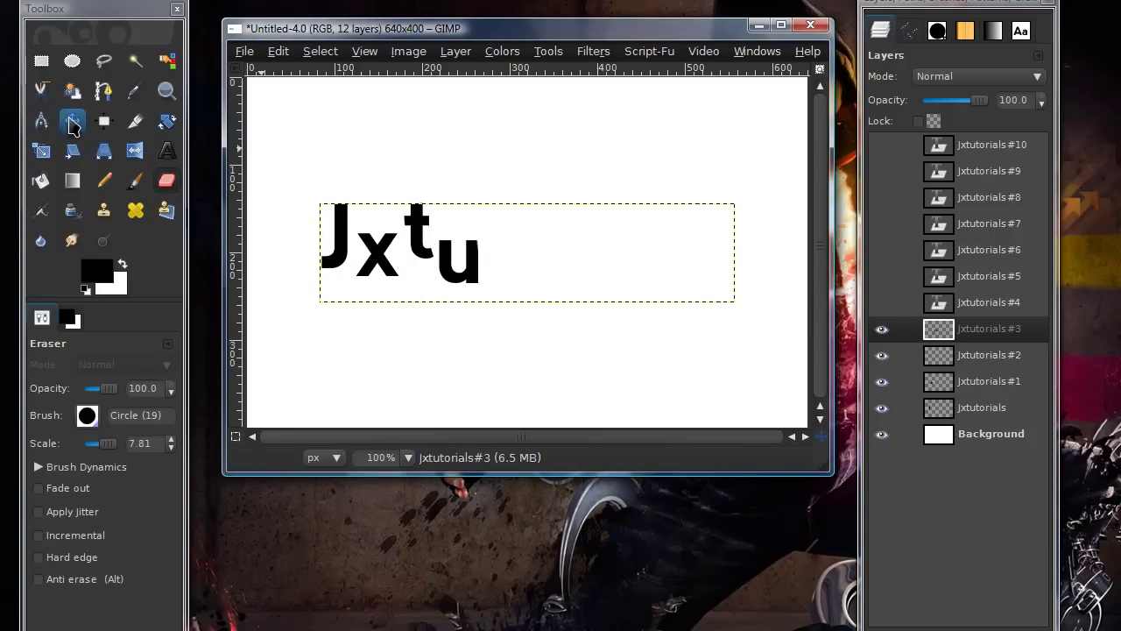
Nudge the u on the Jxtutorials#3 layer slightly upward.
click(71, 122)
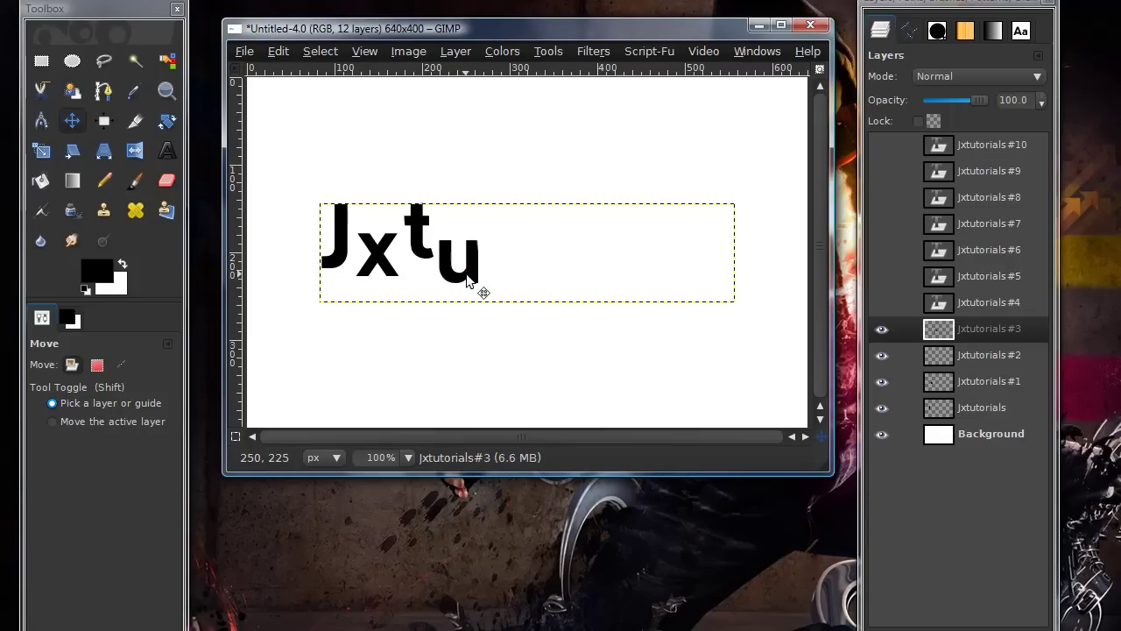
key(Up)
key(Up)
key(Up)
key(Up)
key(Up)
key(Up)
key(Up)
key(Up)
key(Up)
key(Up)
key(Up)
key(Up)
key(Up)
key(Up)
key(Up)
key(Up)
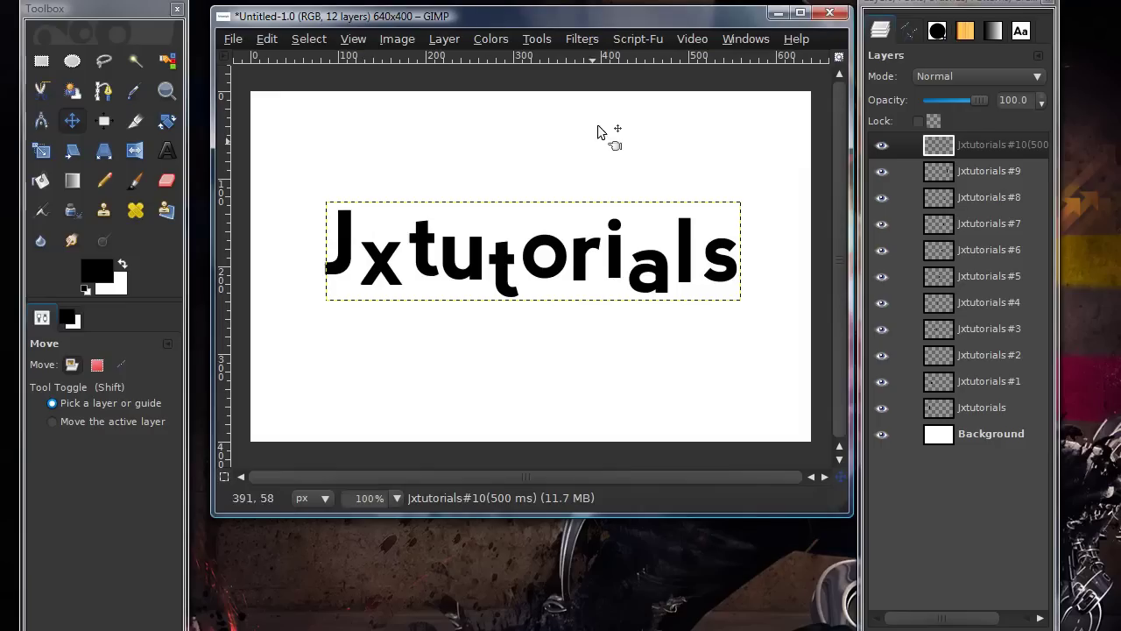
Preview the full Jxtutorials lettering as an animation with the Playback filter.
mouse_move(600, 19)
mouse_down()
mouse_move(588, 20)
mouse_move(597, 16)
mouse_up()
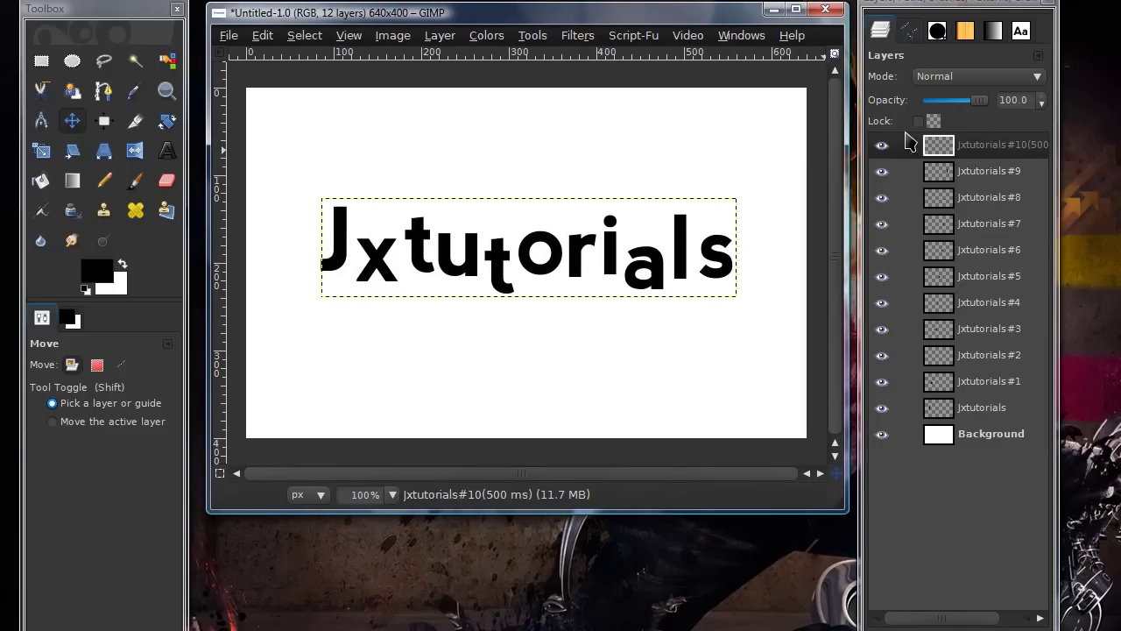
double_click(963, 149)
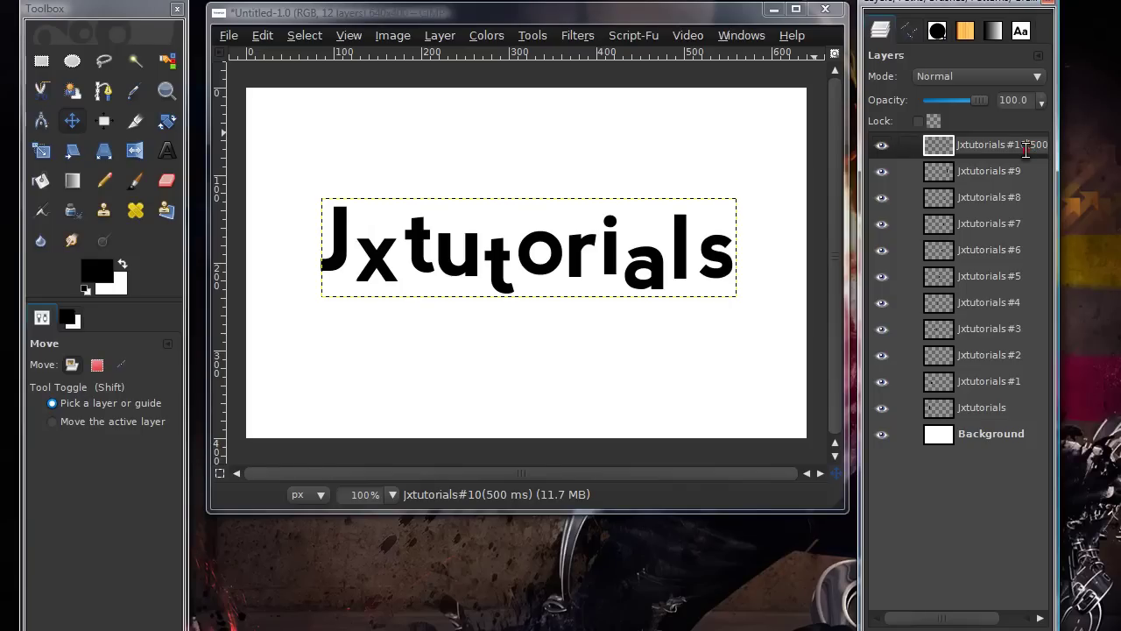
click(579, 36)
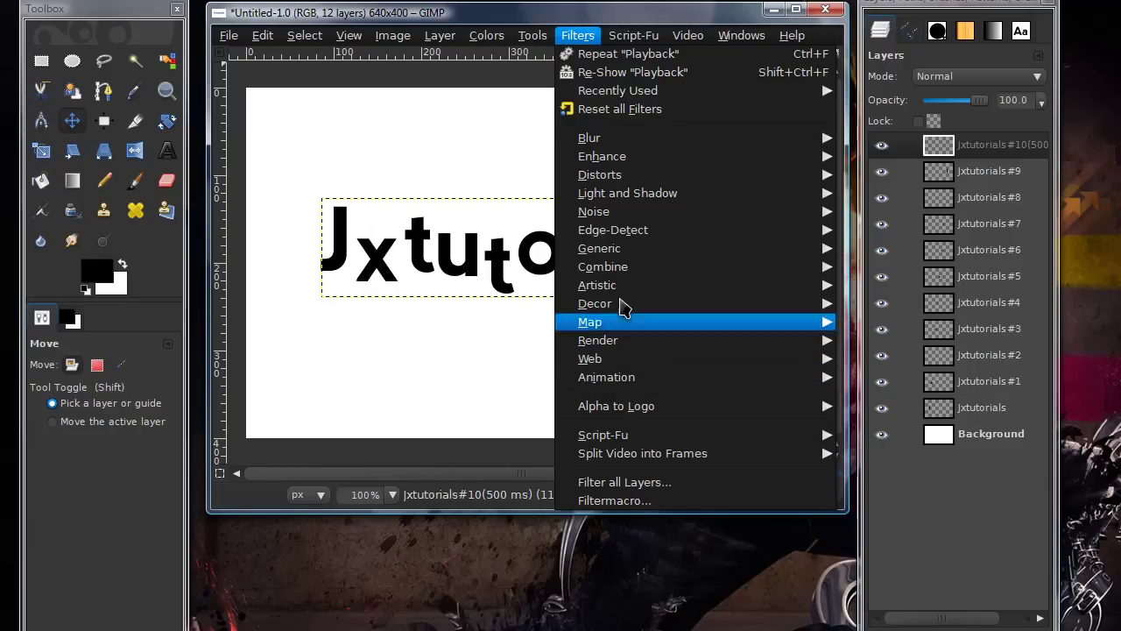
mouse_move(676, 385)
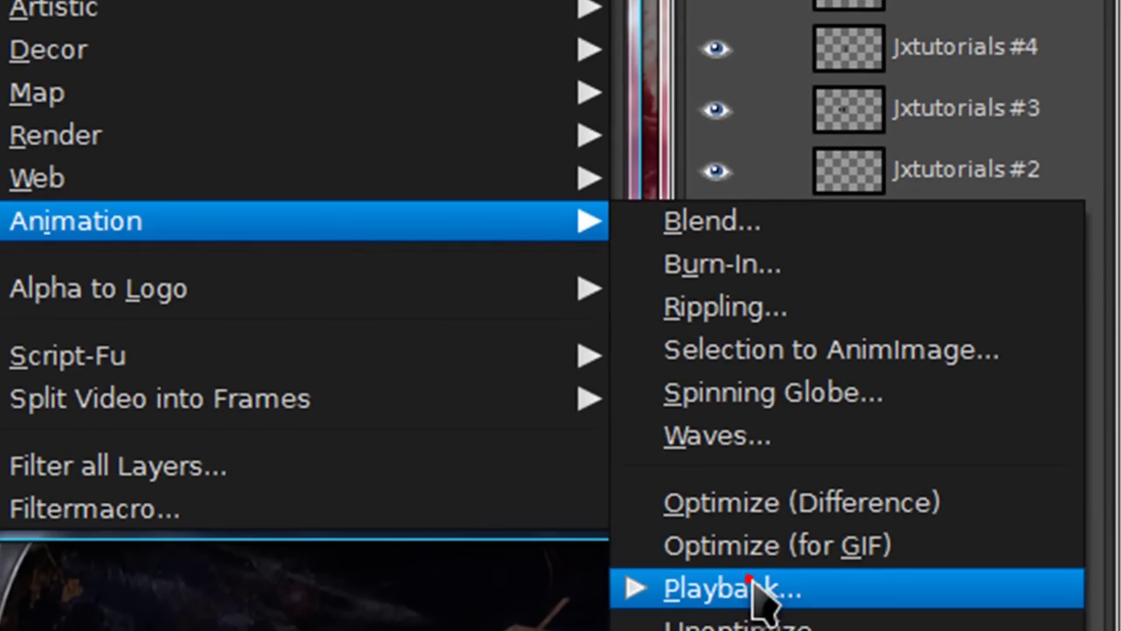
click(752, 584)
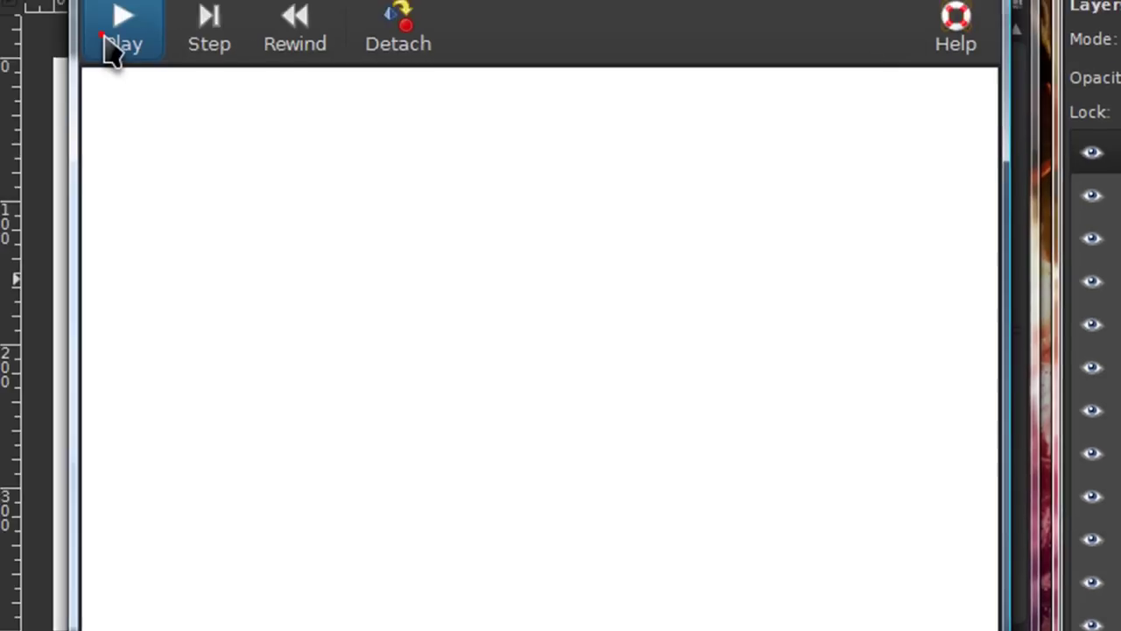
click(124, 48)
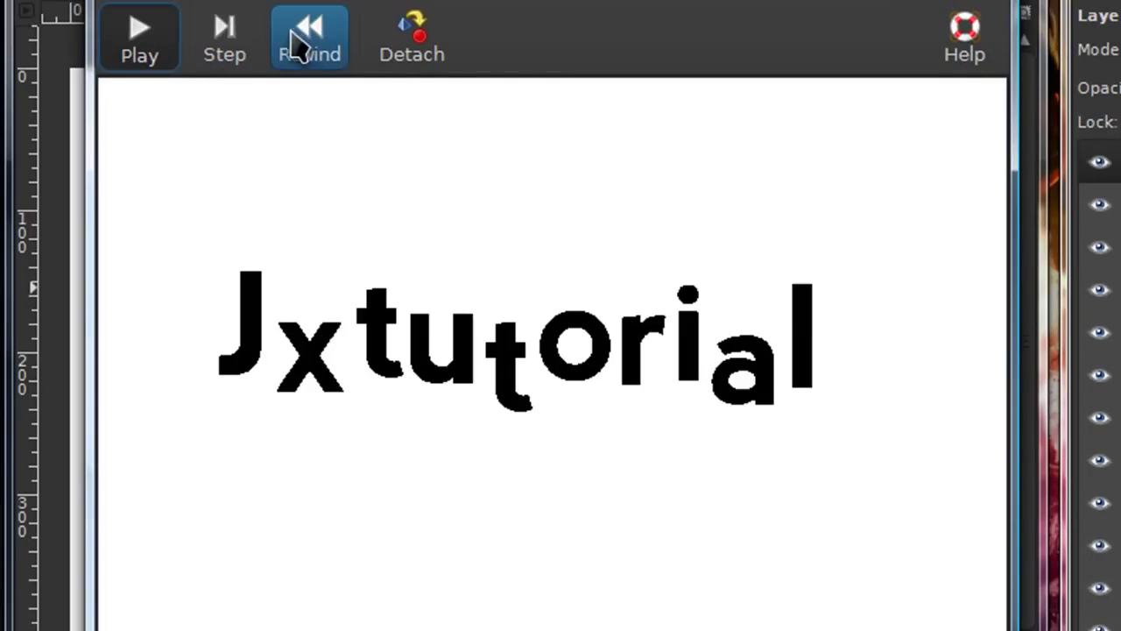
Step through the animation frame by frame and close the playback preview.
click(237, 38)
click(235, 36)
click(236, 36)
click(236, 36)
click(236, 36)
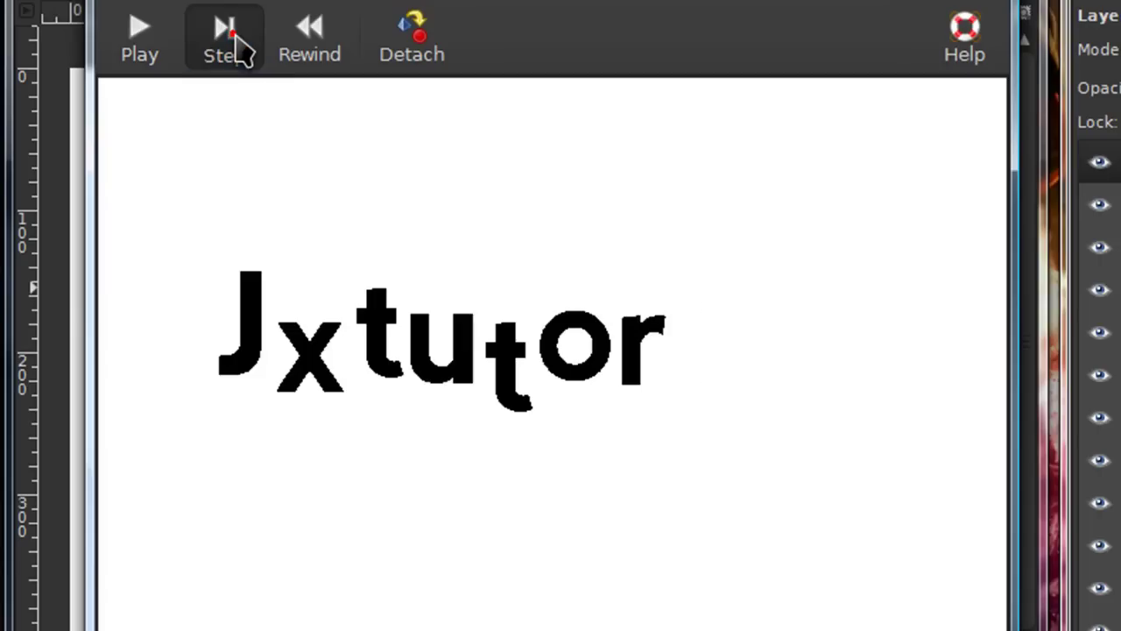
click(236, 36)
click(236, 36)
click(236, 36)
click(235, 39)
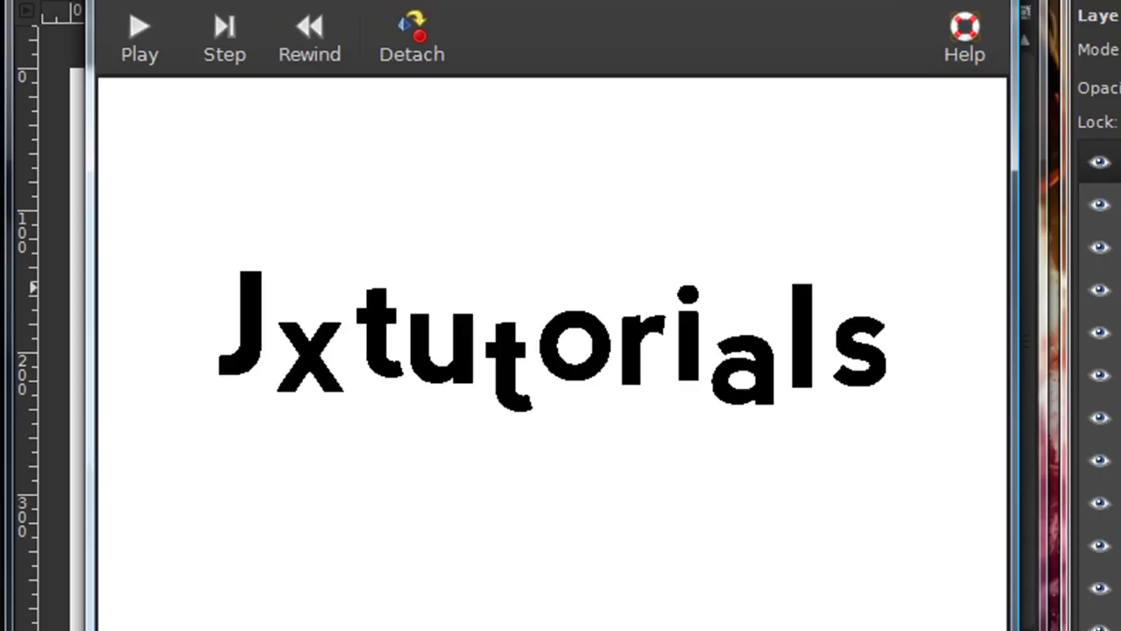
click(975, 4)
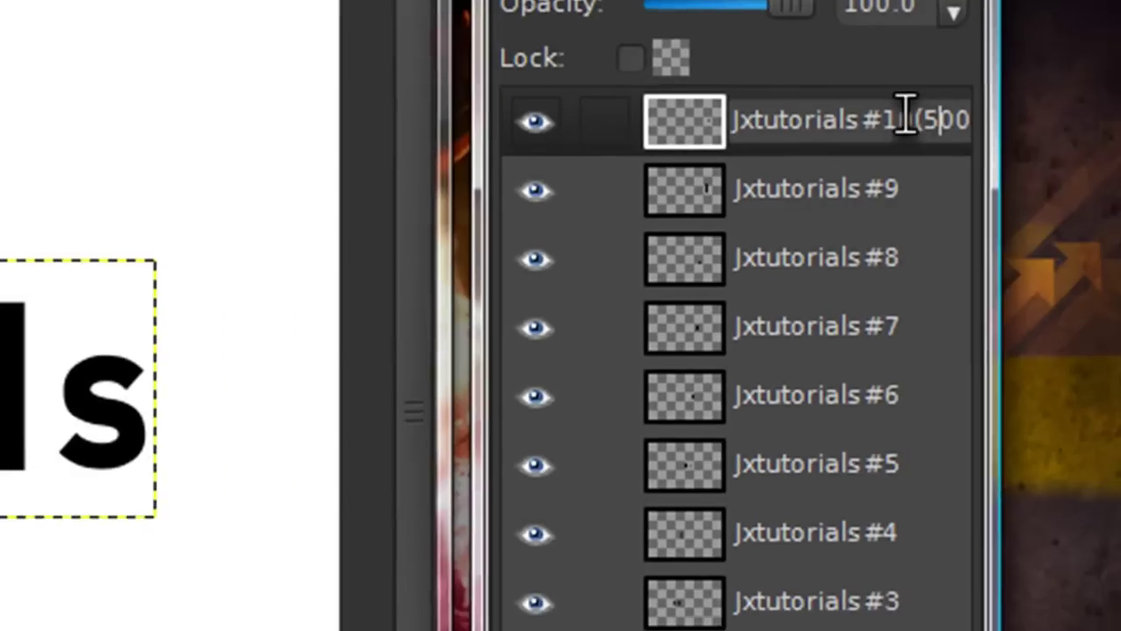
Examine the 500 ms delay in the Jxtutorials#10 layer's name through its layer attributes, and cancel without changing it.
click(756, 117)
click(864, 114)
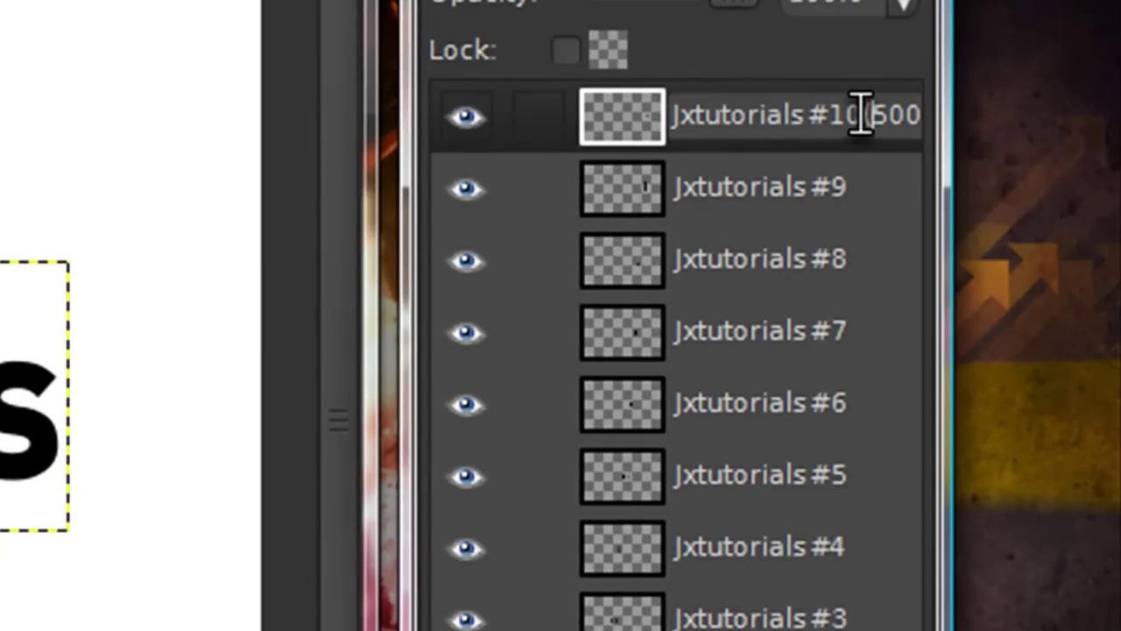
click(861, 114)
double_click(870, 114)
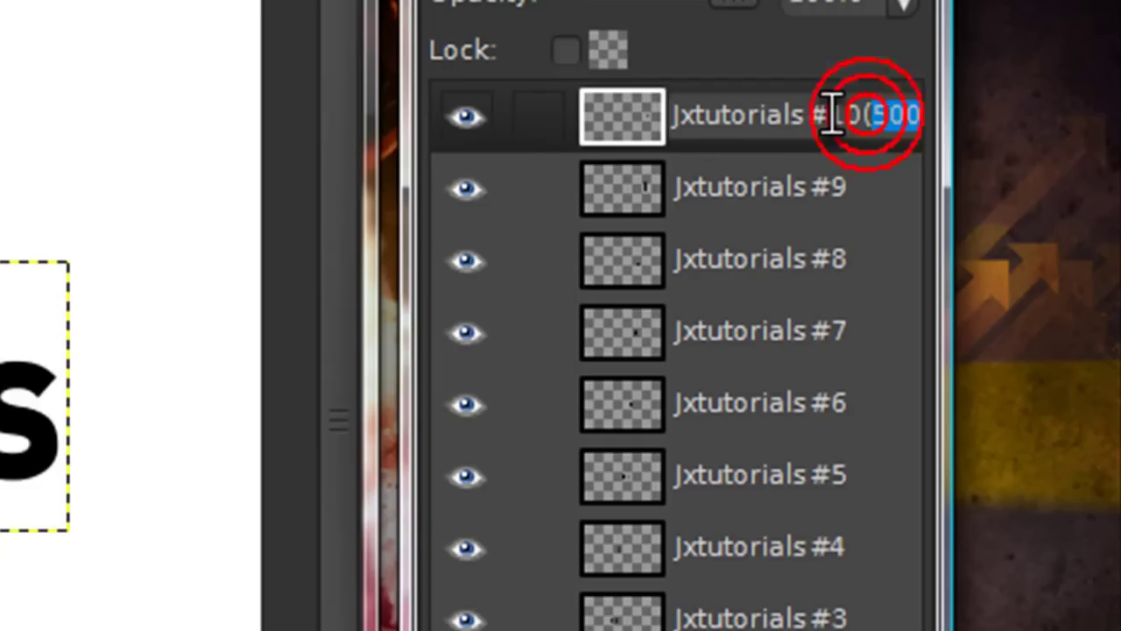
right_click(778, 118)
click(876, 190)
click(769, 123)
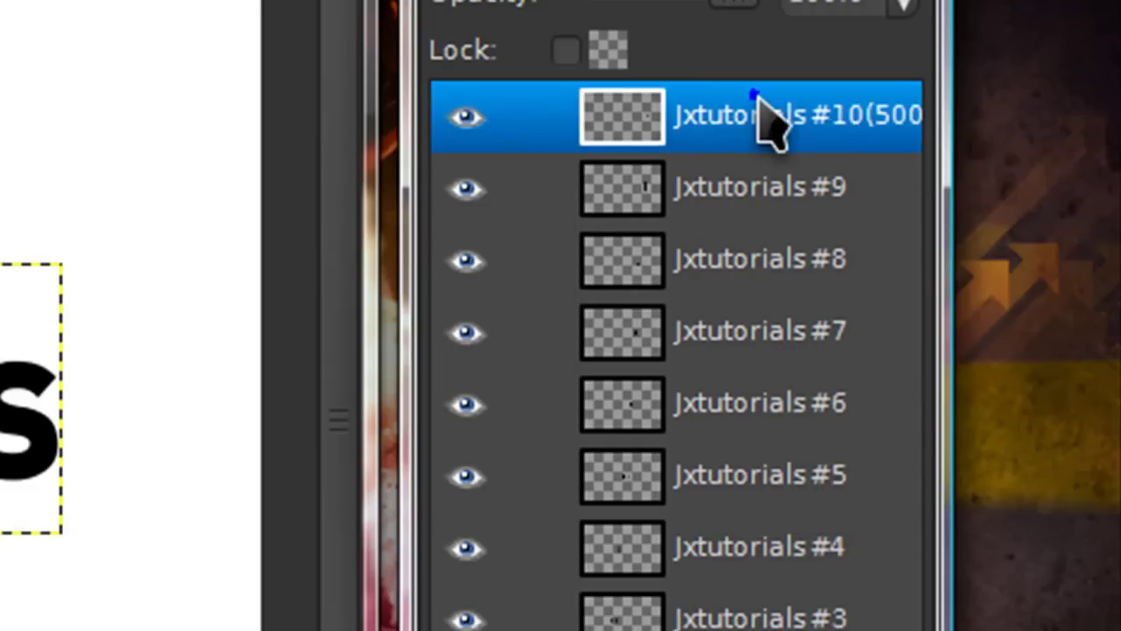
right_click(753, 97)
click(871, 110)
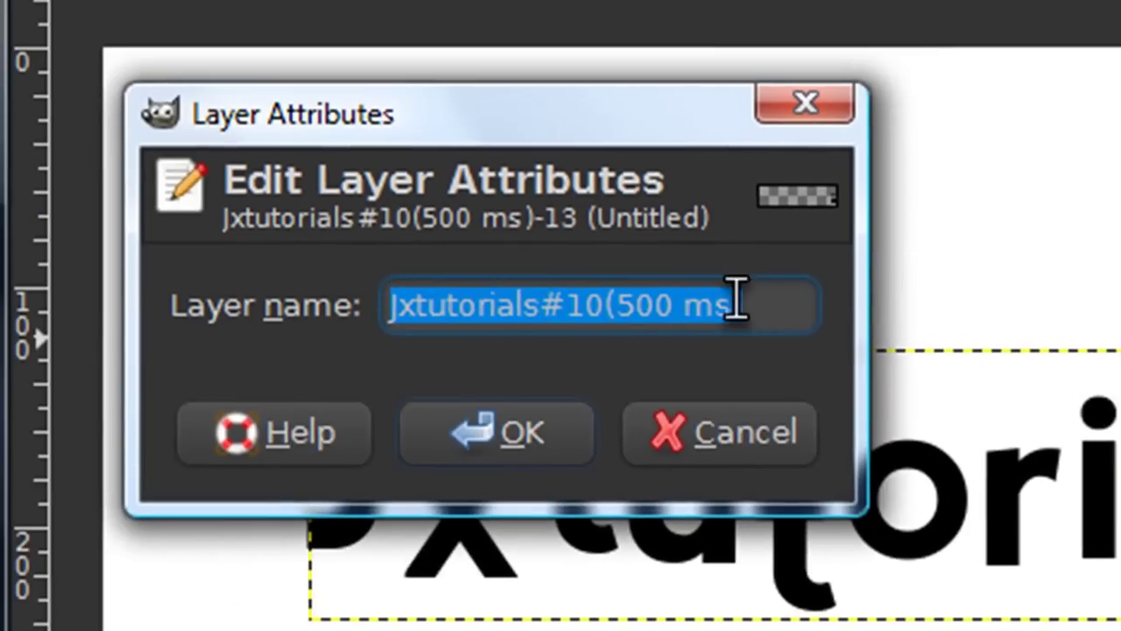
click(746, 305)
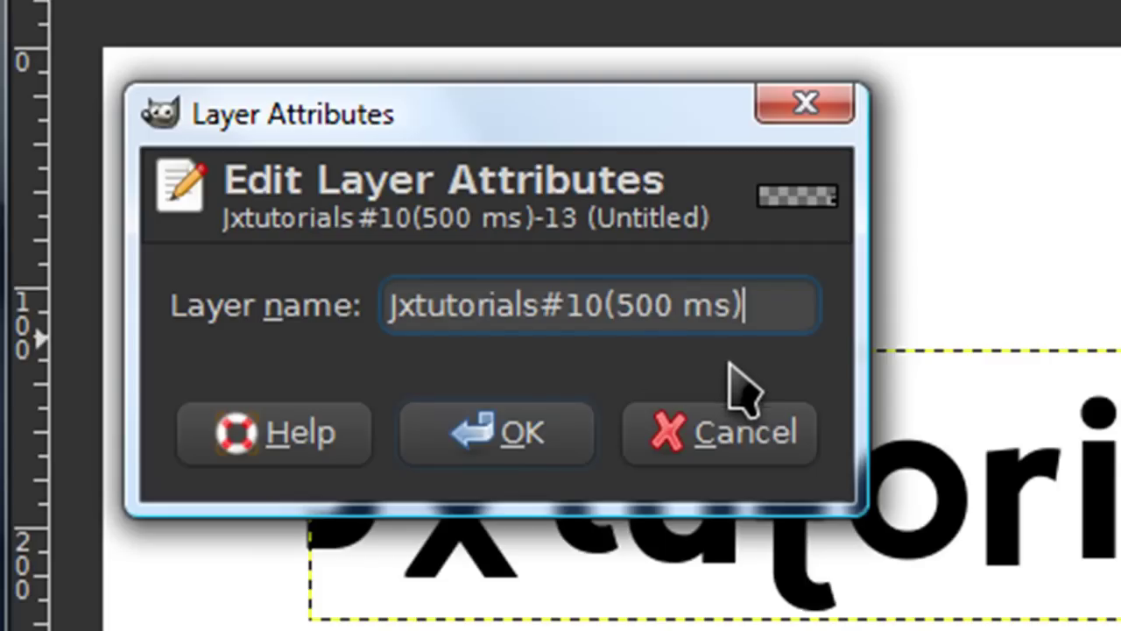
click(772, 445)
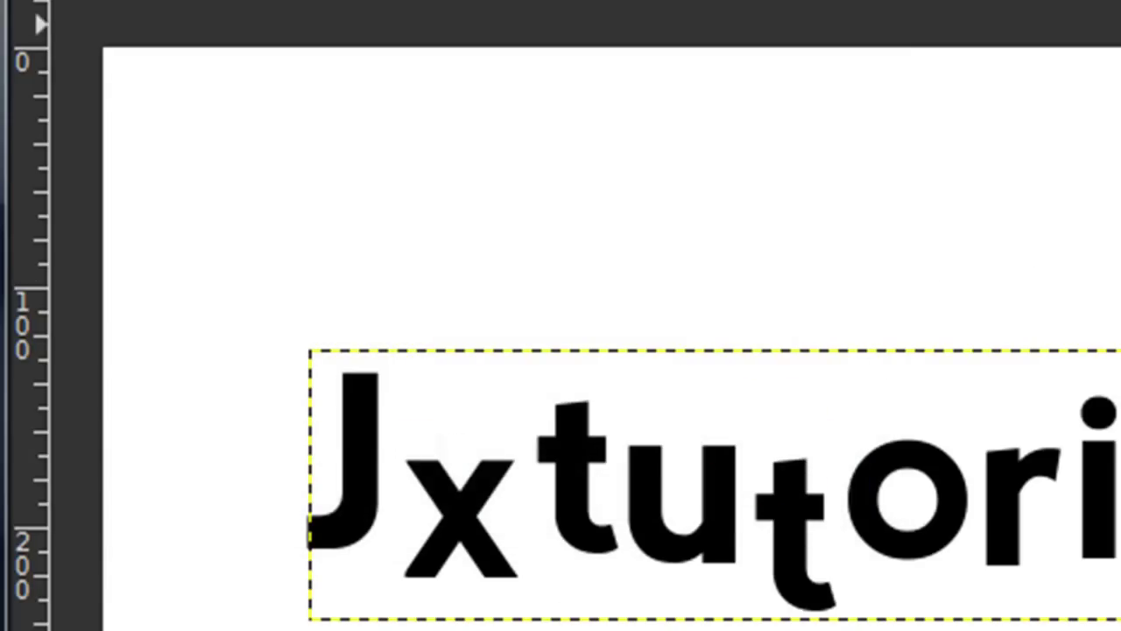
Apply the Optimize (for GIF) animation filter to the layered image.
click(403, 23)
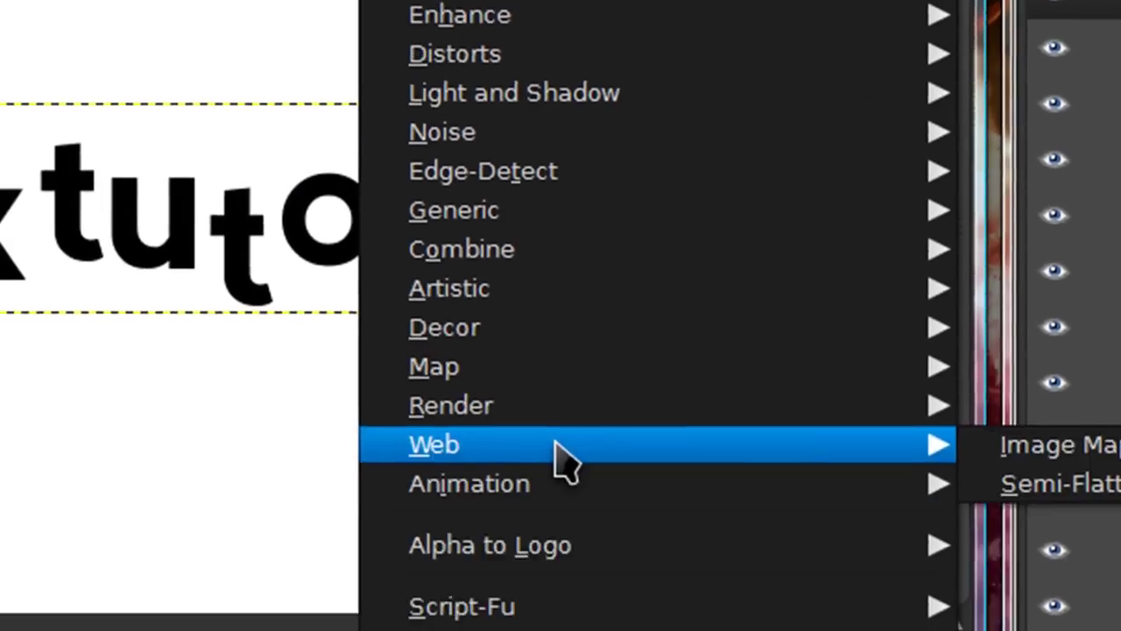
mouse_move(552, 484)
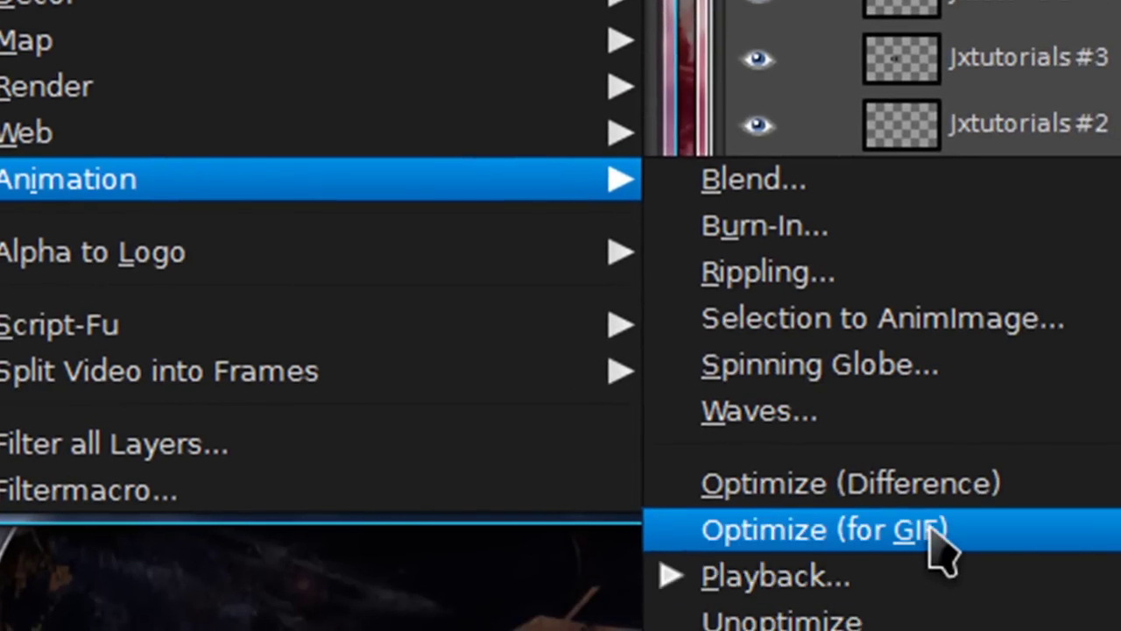
click(942, 534)
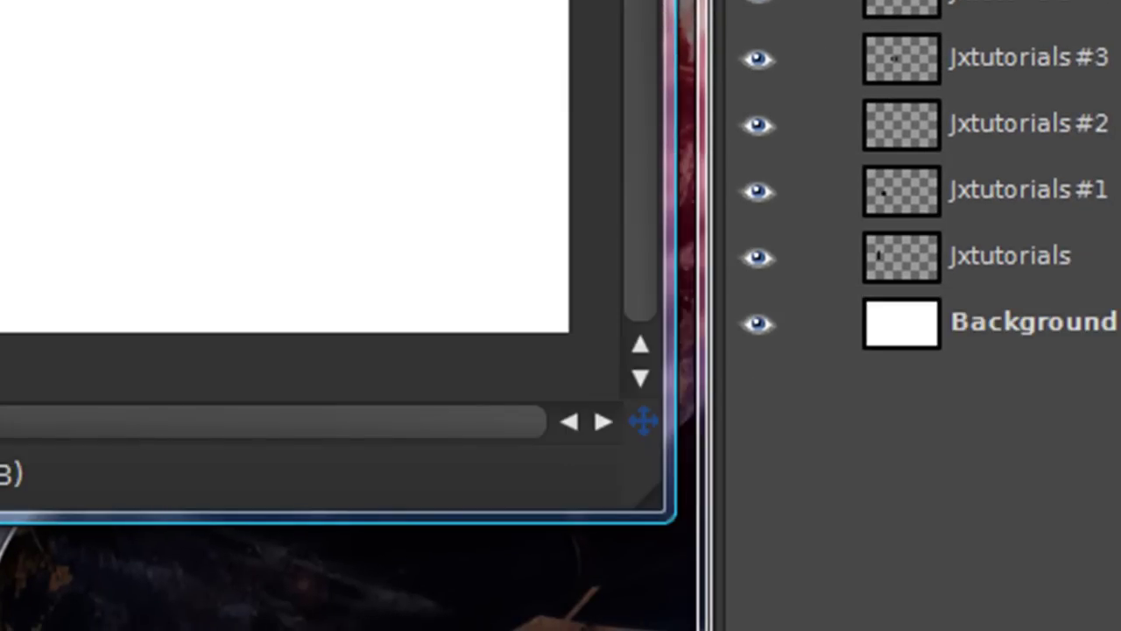